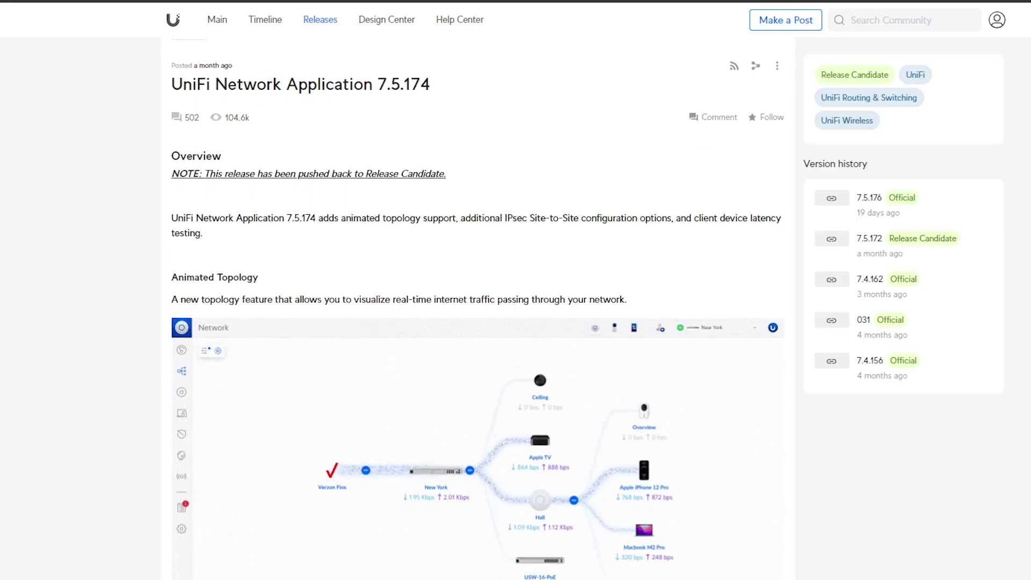
Scroll through the 7.5.176 release notes overview and the Animated Topology section.
scroll(478, 300, "down", 10)
scroll(478, 300, "down", 15)
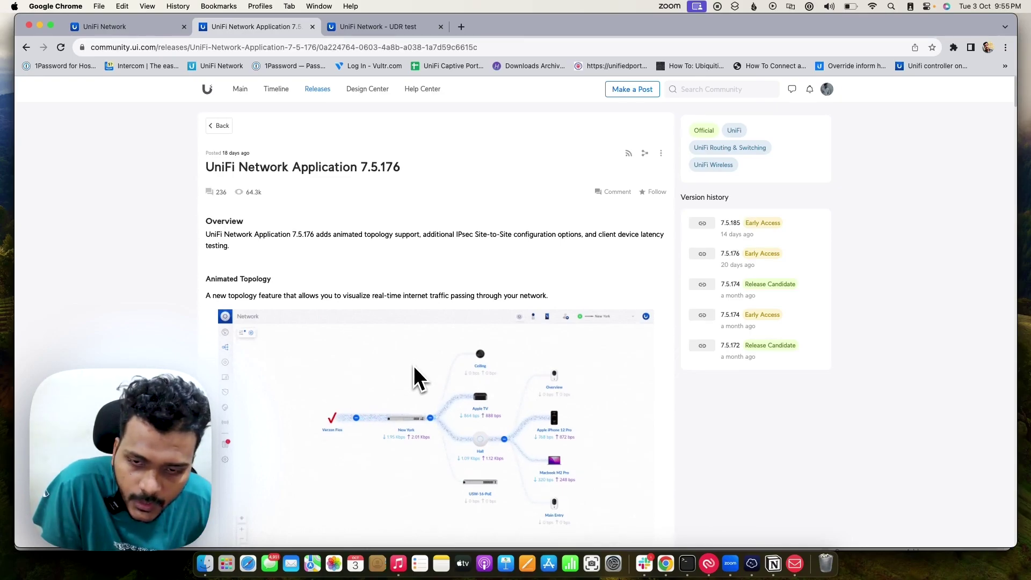
scroll(414, 366, "down", 12)
scroll(382, 382, "down", 15)
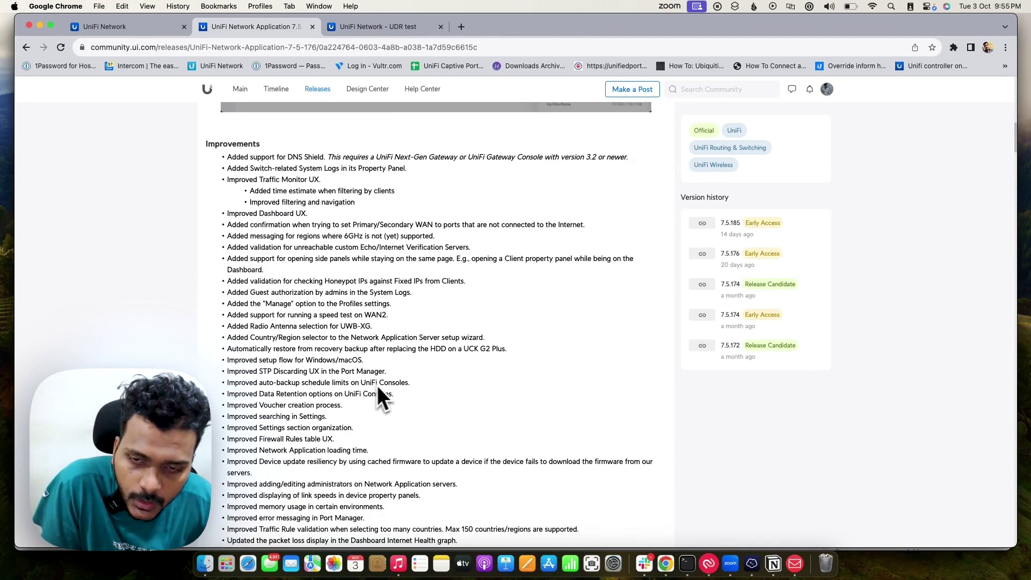
scroll(389, 405, "down", 18)
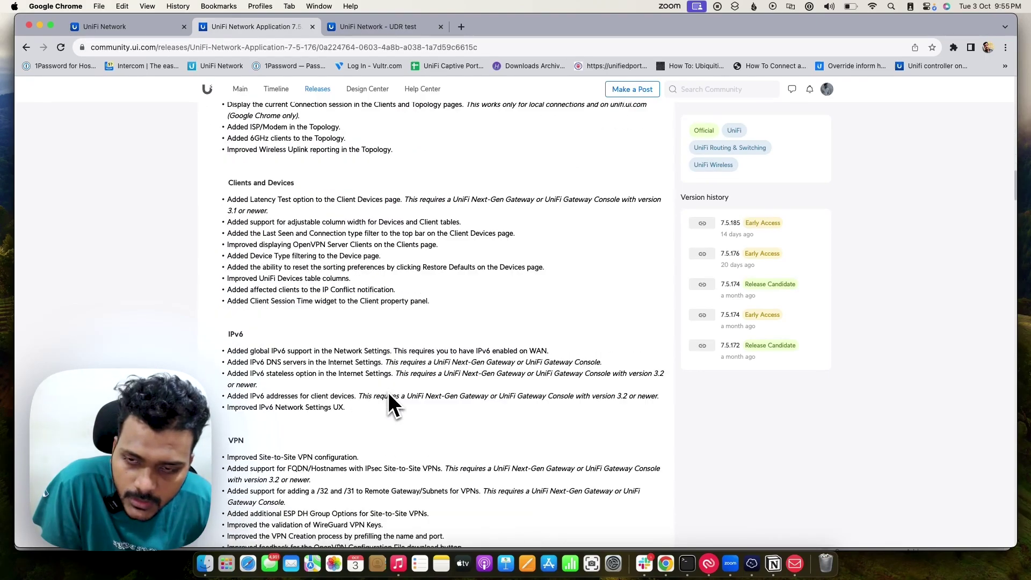
scroll(380, 397, "down", 3)
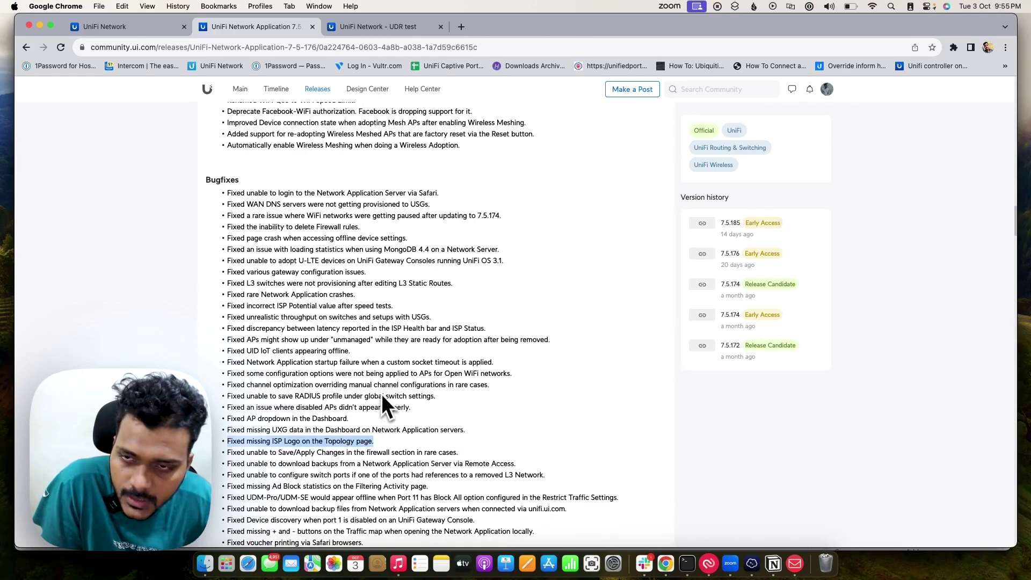
left_click(258, 217)
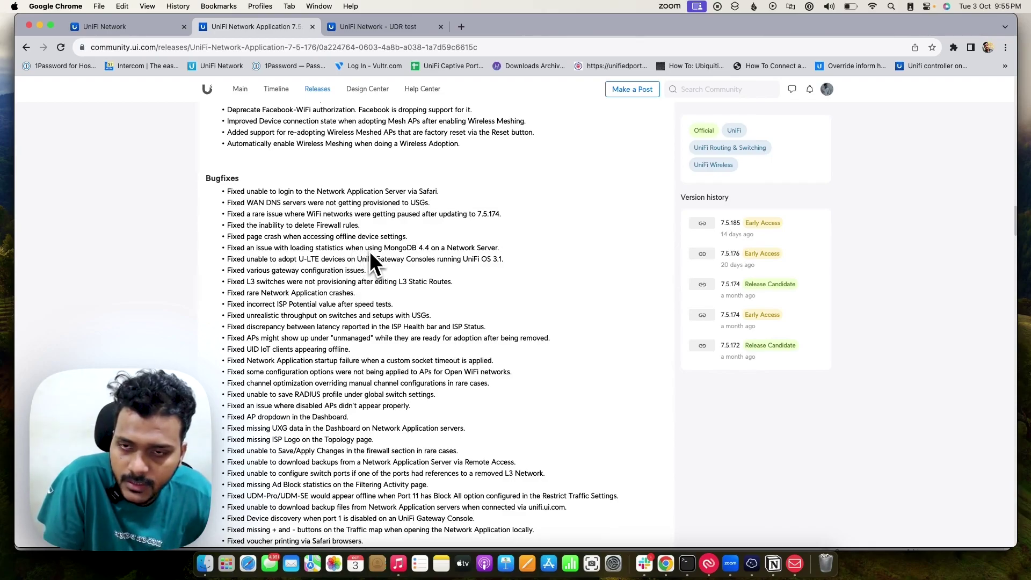
scroll(383, 263, "up", 6)
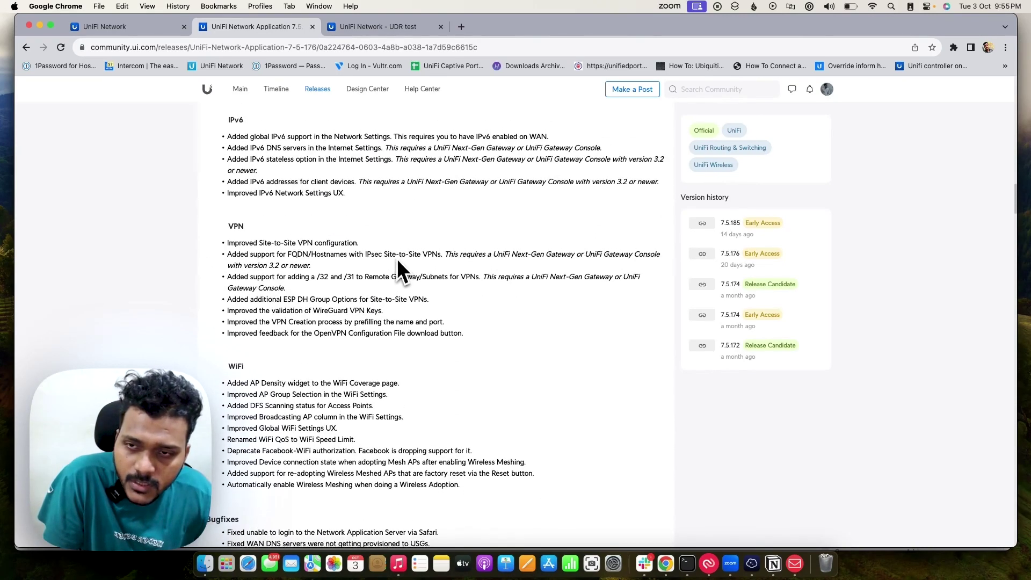
scroll(397, 258, "up", 2)
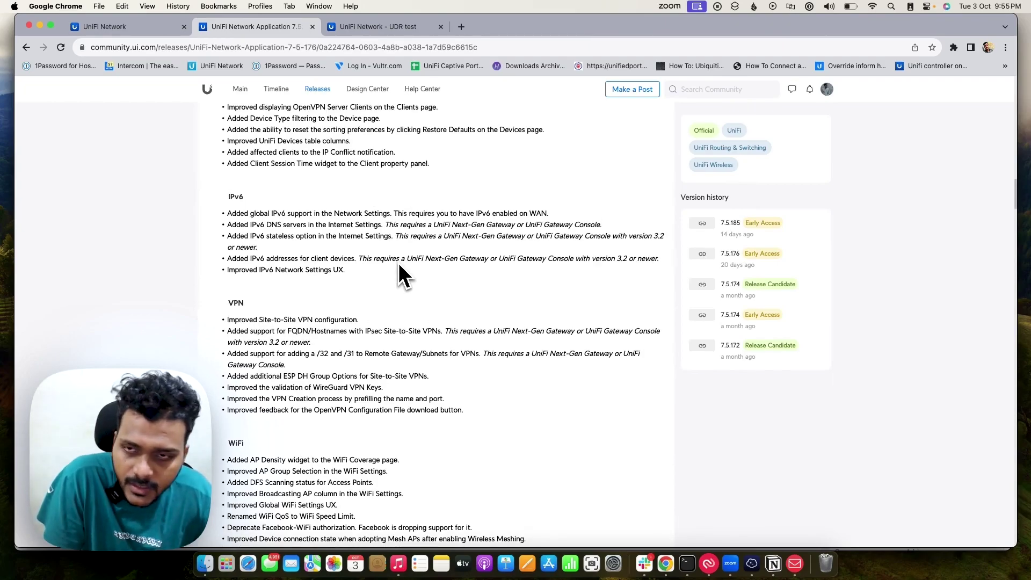
scroll(398, 263, "up", 2)
scroll(398, 263, "up", 15)
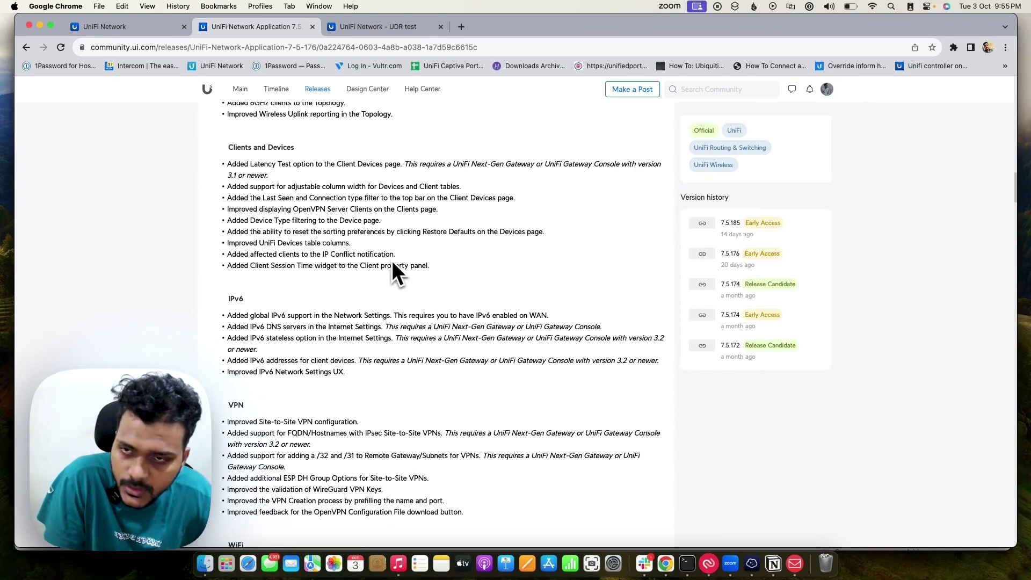
scroll(400, 261, "up", 12)
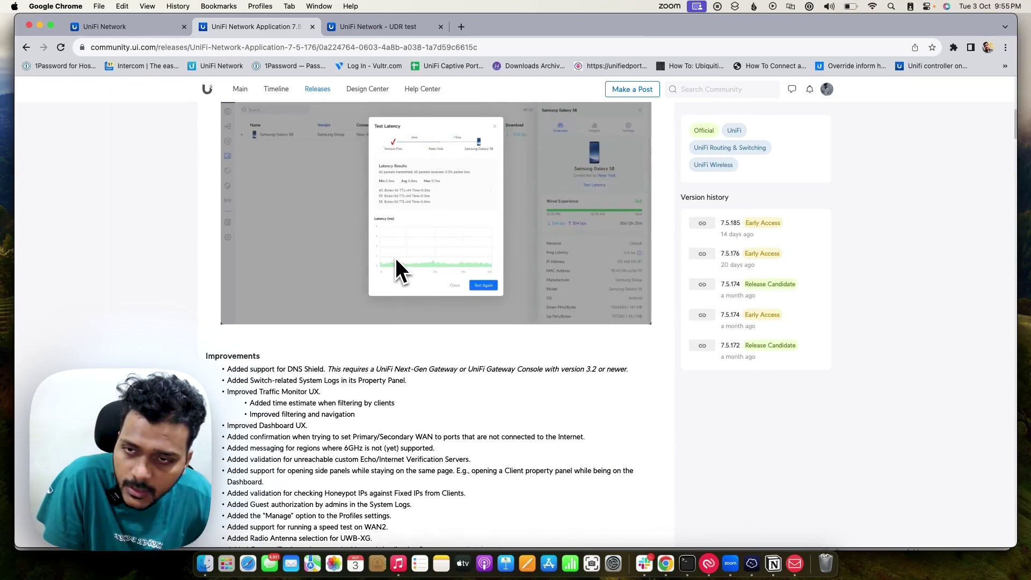
scroll(396, 272, "up", 4)
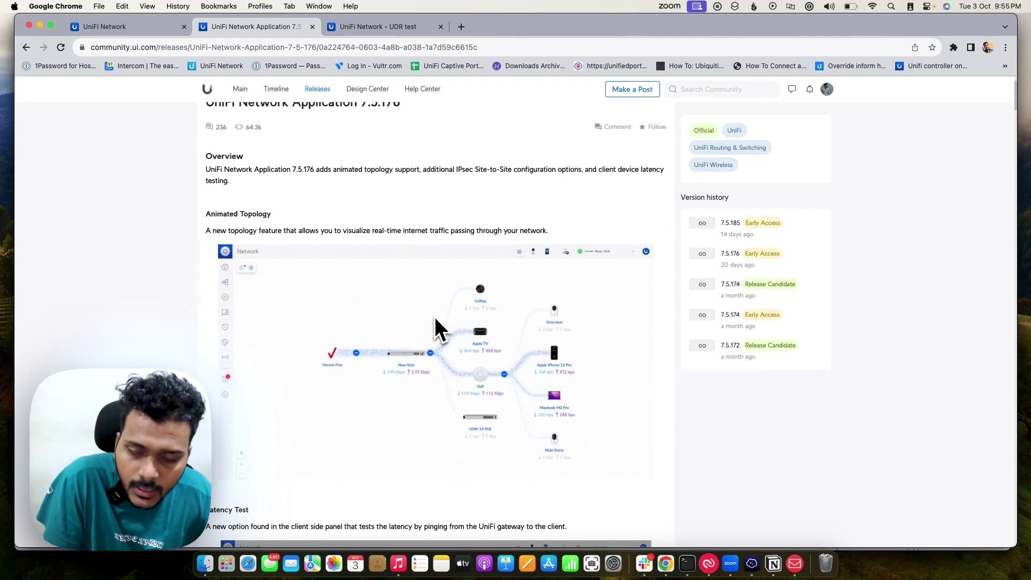
scroll(430, 317, "down", 2)
scroll(402, 318, "down", 3)
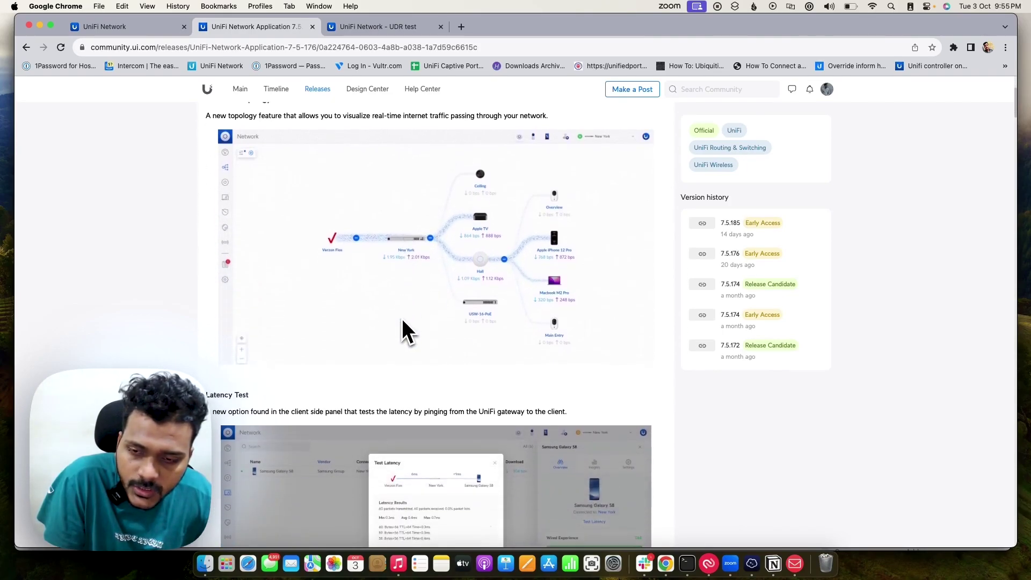
scroll(411, 322, "down", 5)
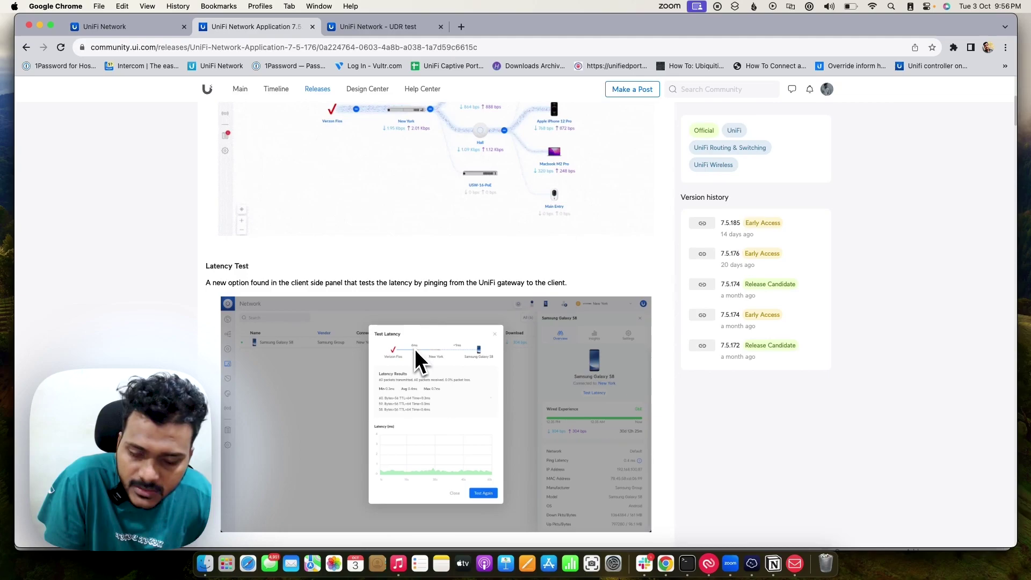
scroll(433, 373, "down", 10)
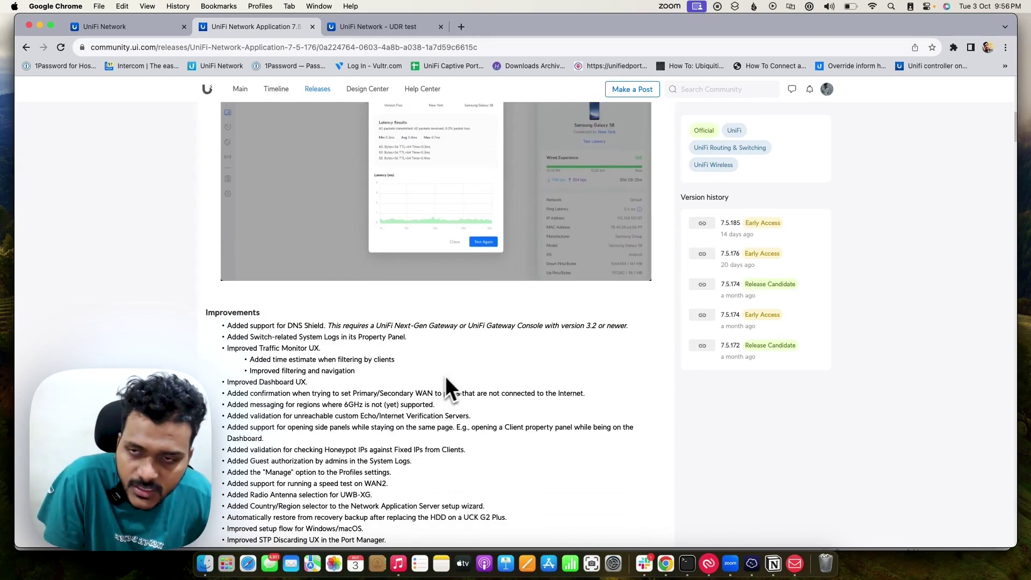
scroll(437, 331, "down", 1)
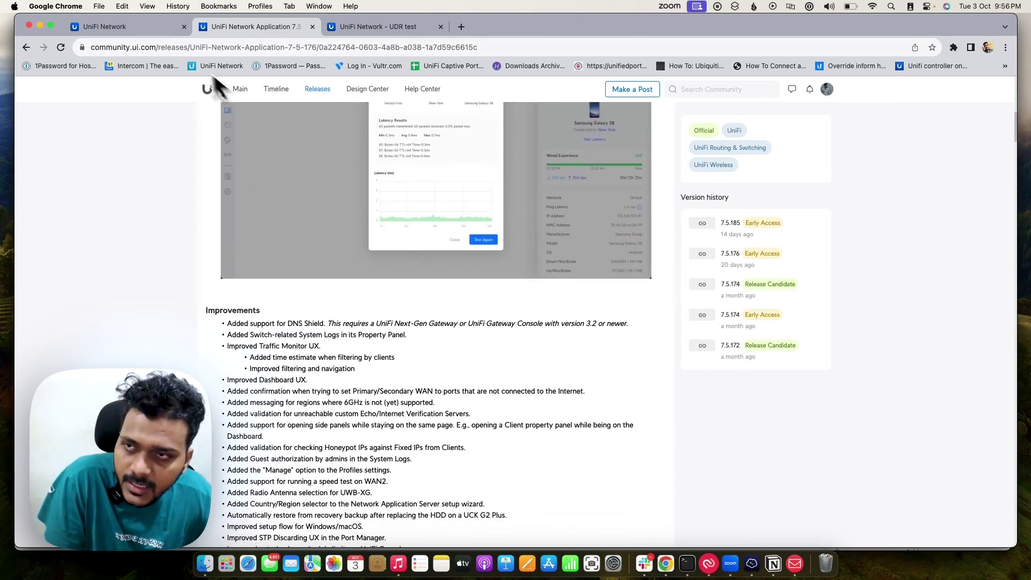
Switch to the UniFi Network controller and review the dashboard's traffic, WiFi technology and active clients.
left_click(147, 34)
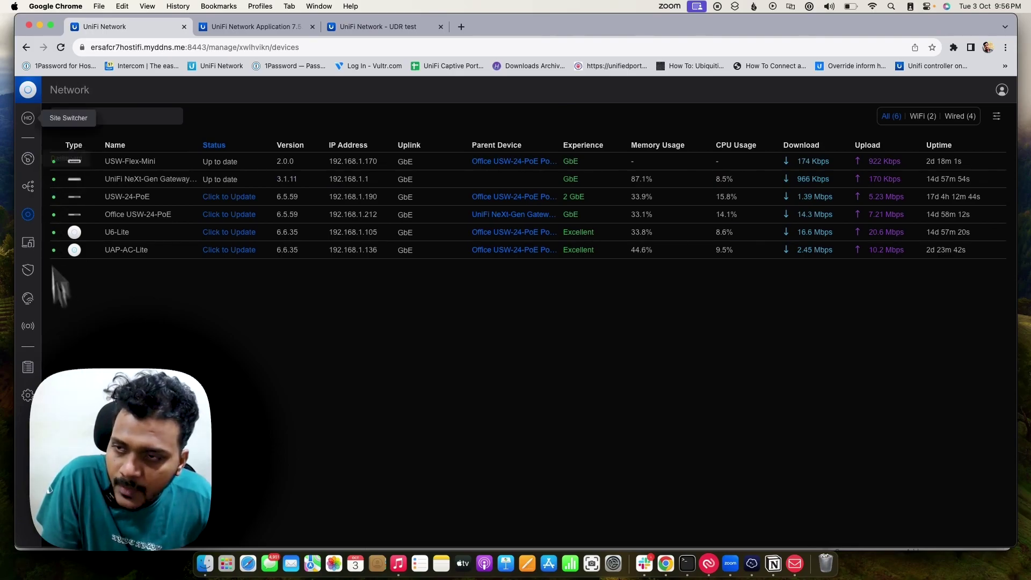
left_click(27, 158)
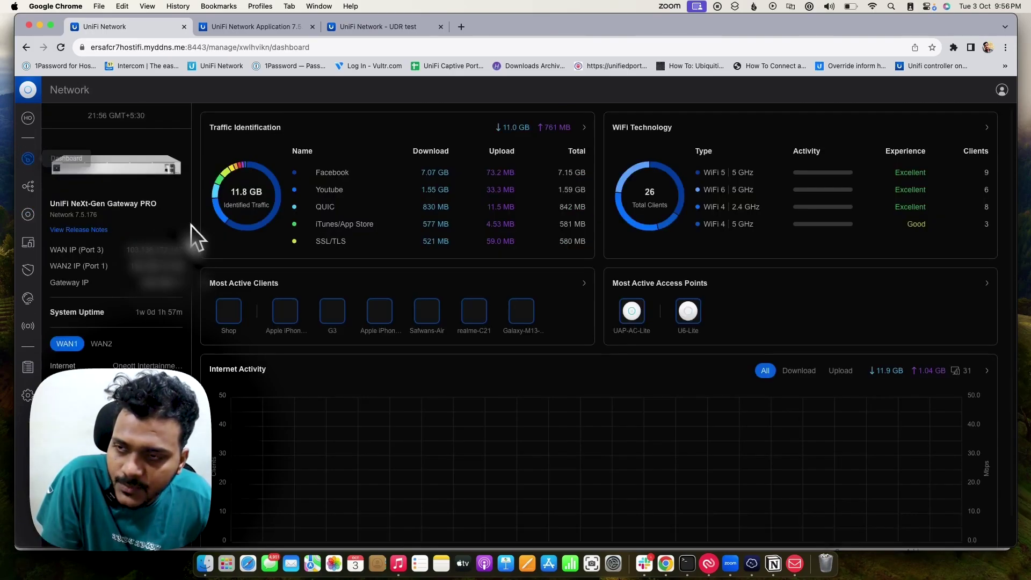
mouse_move(426, 333)
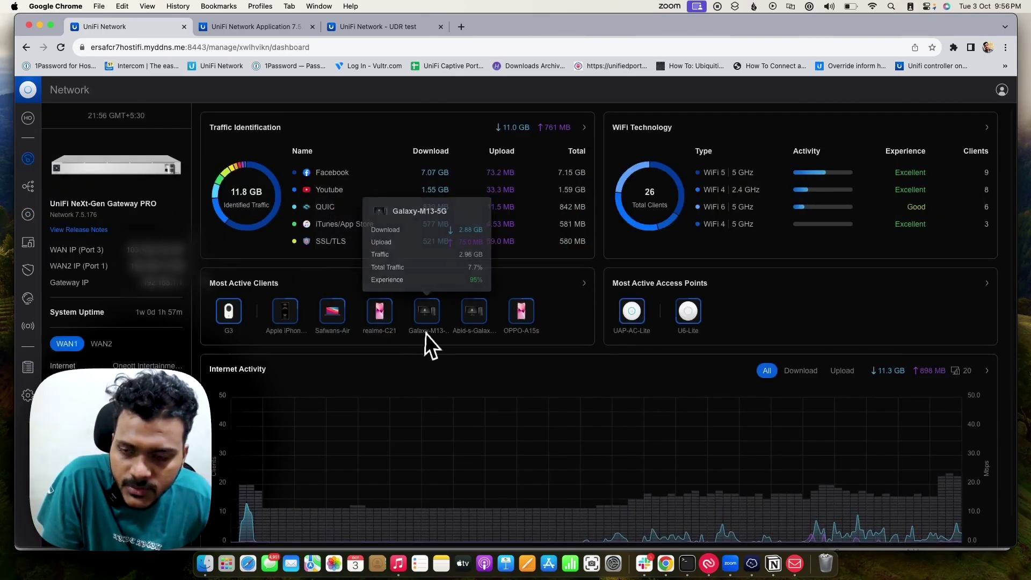
scroll(426, 335, "down", 1)
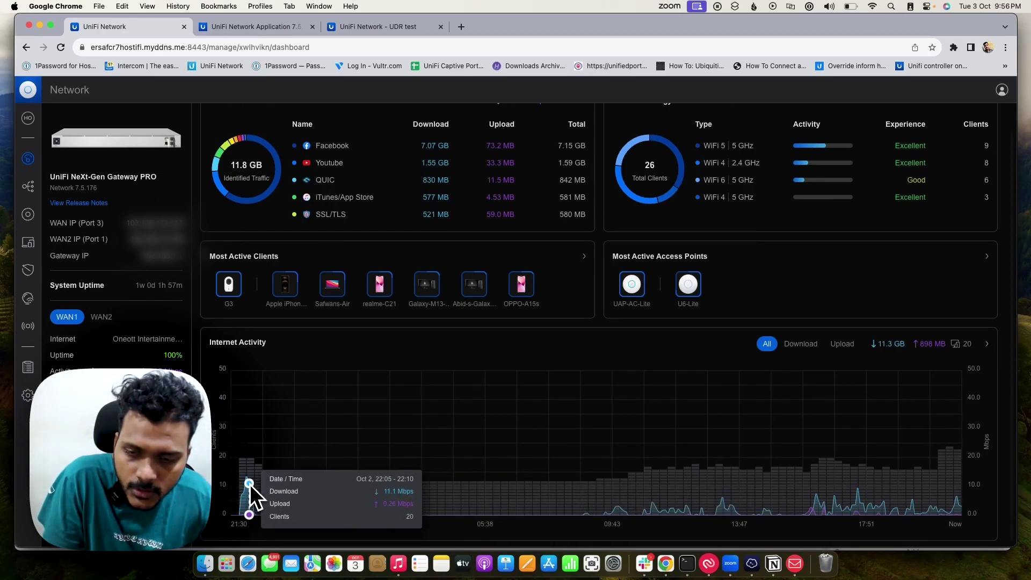
scroll(342, 424, "up", 1)
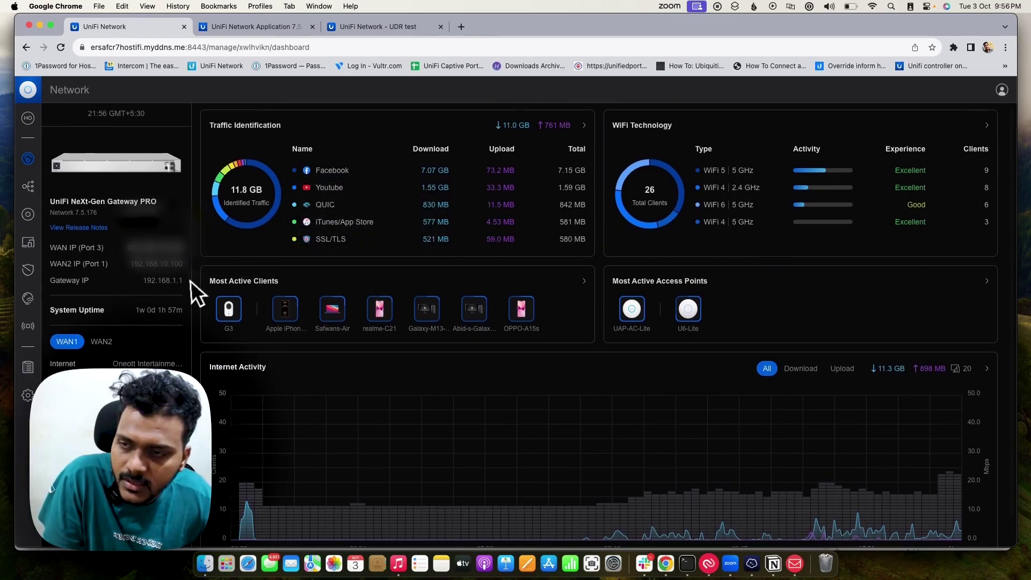
Turn on animated traffic flow in the topology map and select the Litebeam 5AC gen2 device.
left_click(30, 195)
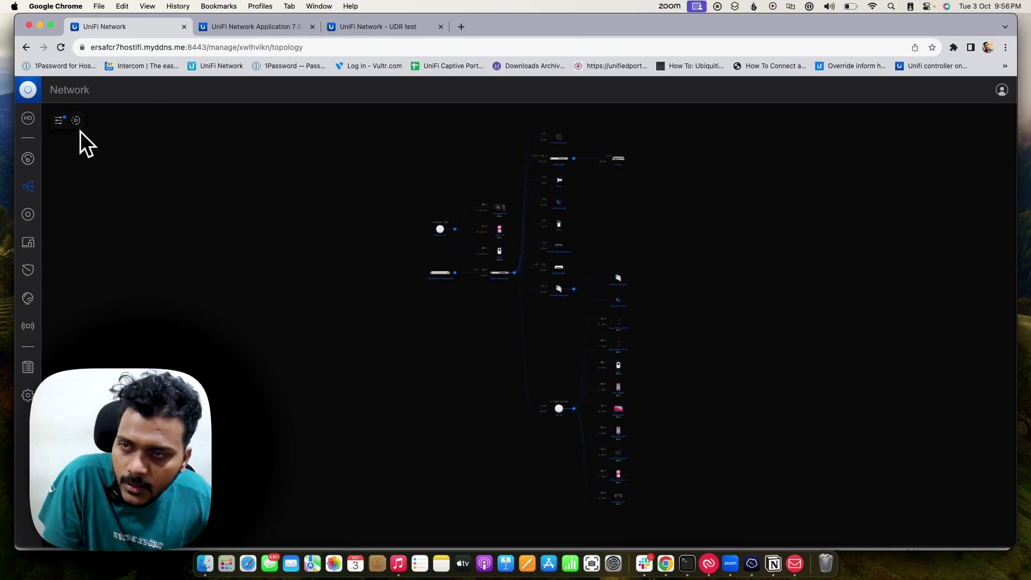
left_click(75, 120)
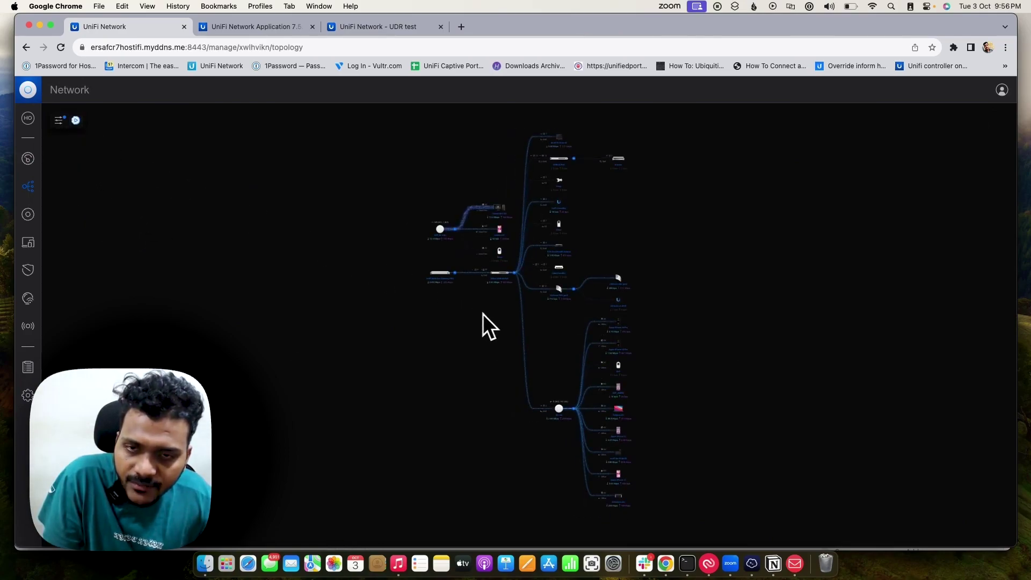
scroll(482, 314, "up", 3)
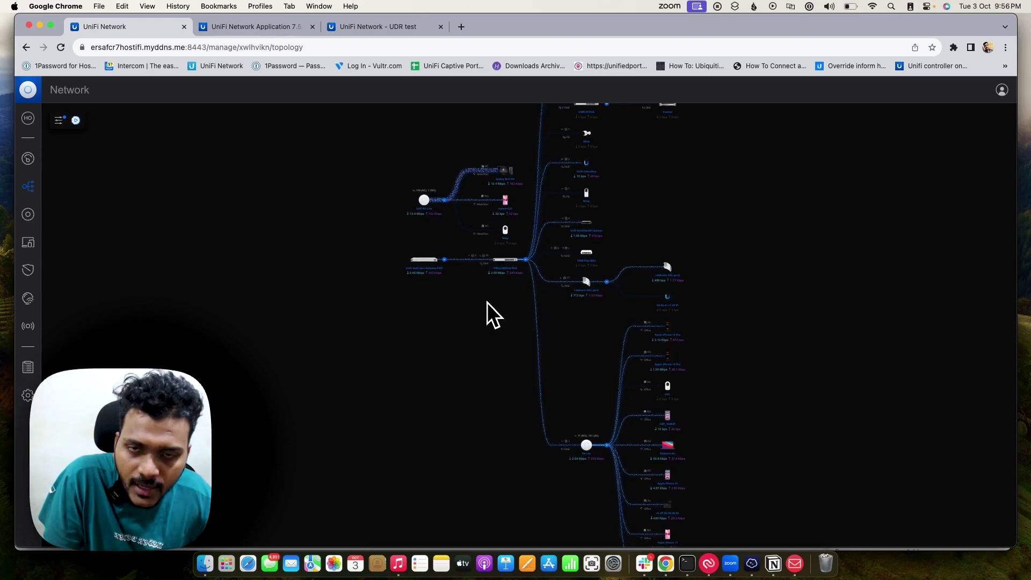
left_click_drag(479, 311, 389, 302)
left_click_drag(368, 373, 341, 323)
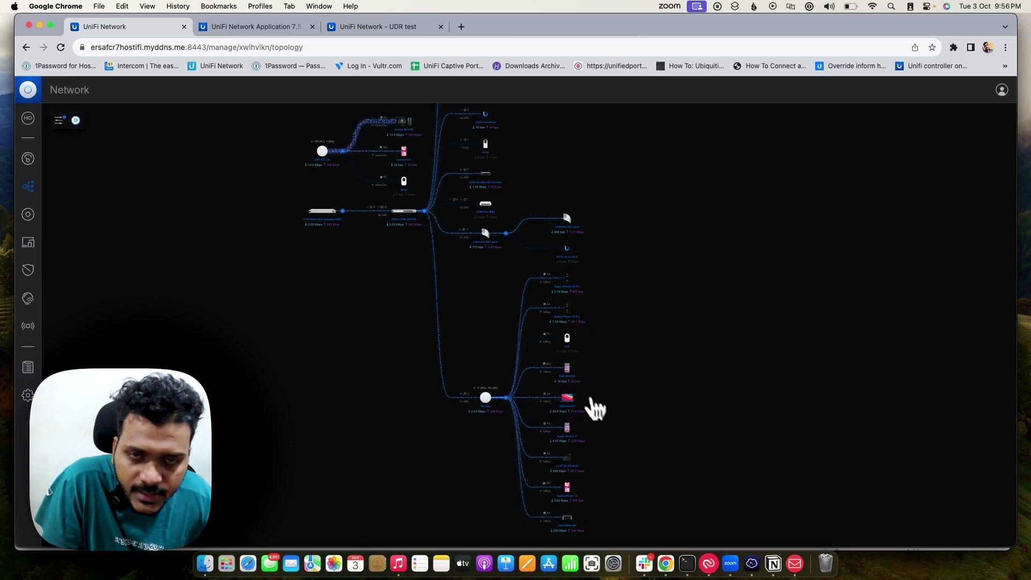
left_click(569, 234)
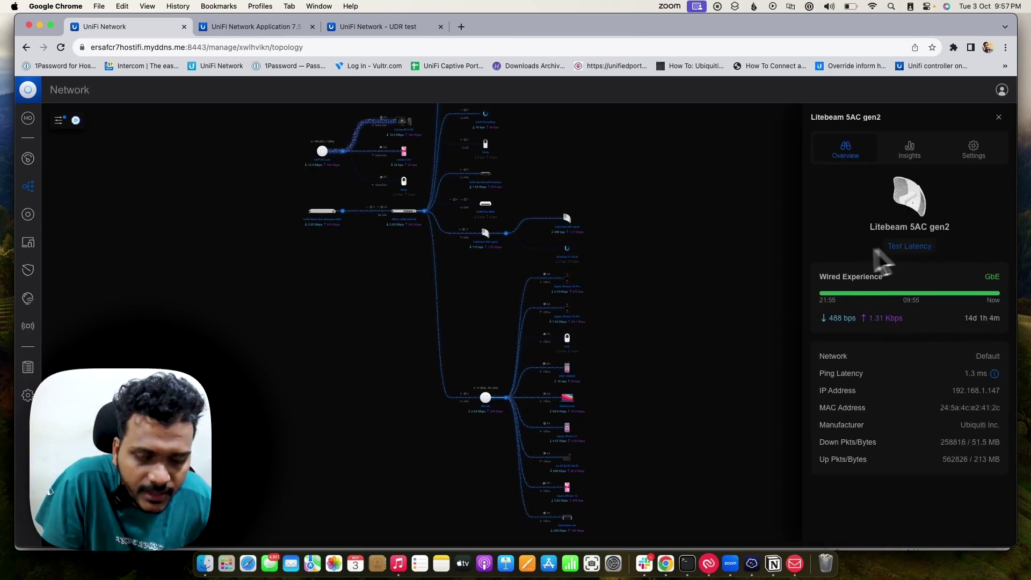
Run a latency test to the Litebeam 5AC gen2, then stop it and close the results.
left_click(902, 246)
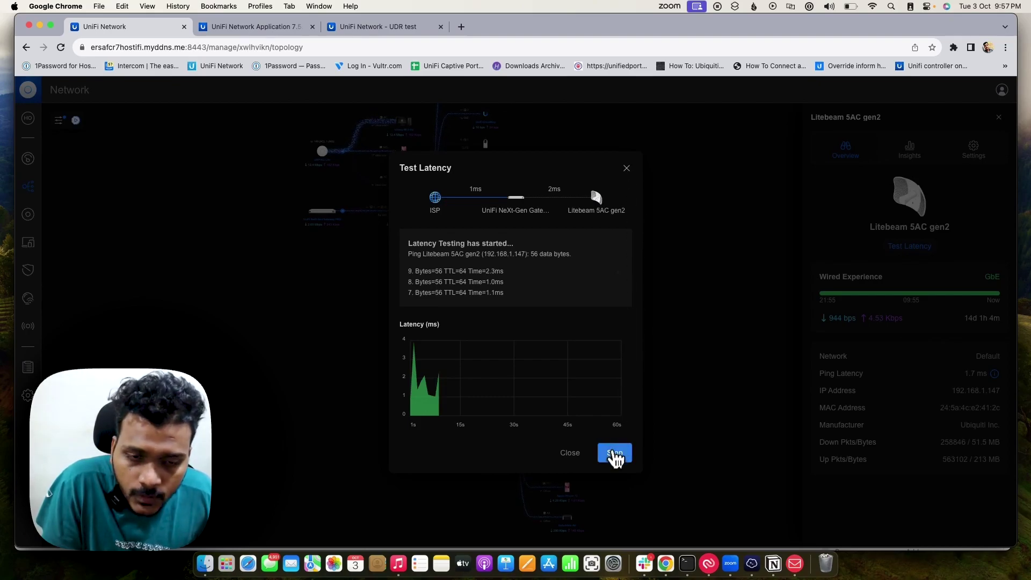
left_click(615, 452)
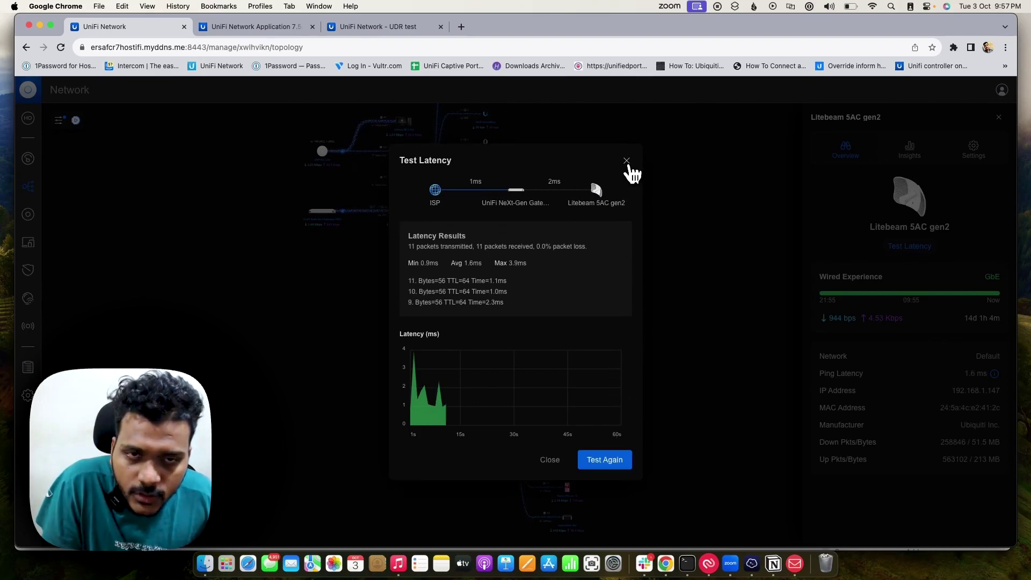
left_click(626, 161)
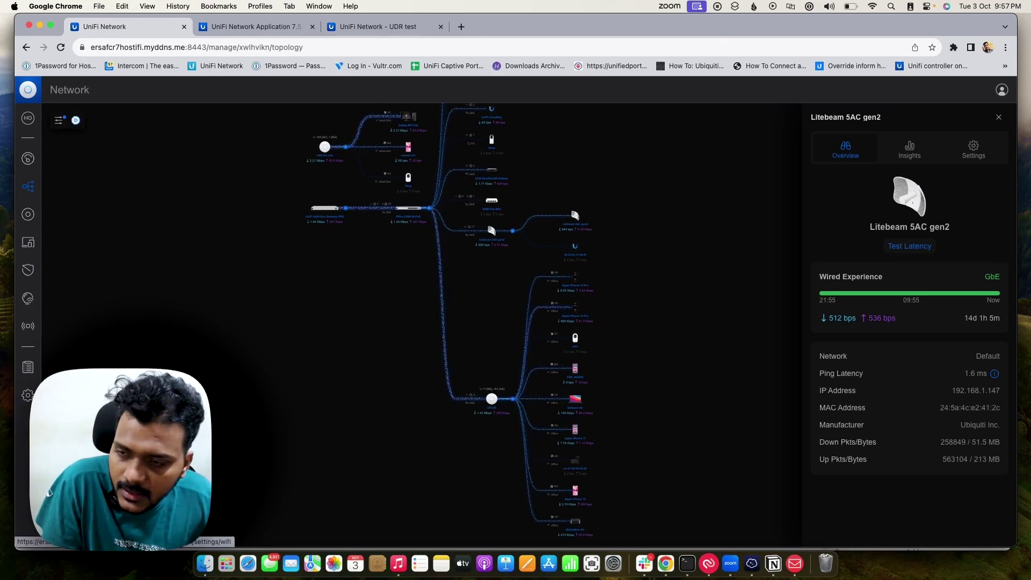
Open the Application Firewall rules and list all 26 firewall rules.
left_click(28, 326)
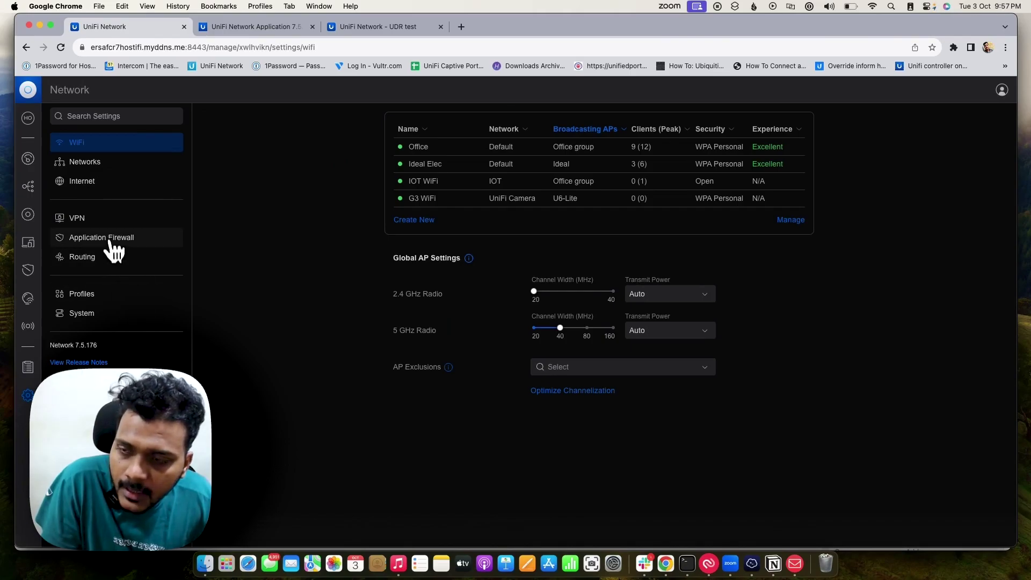
left_click(115, 243)
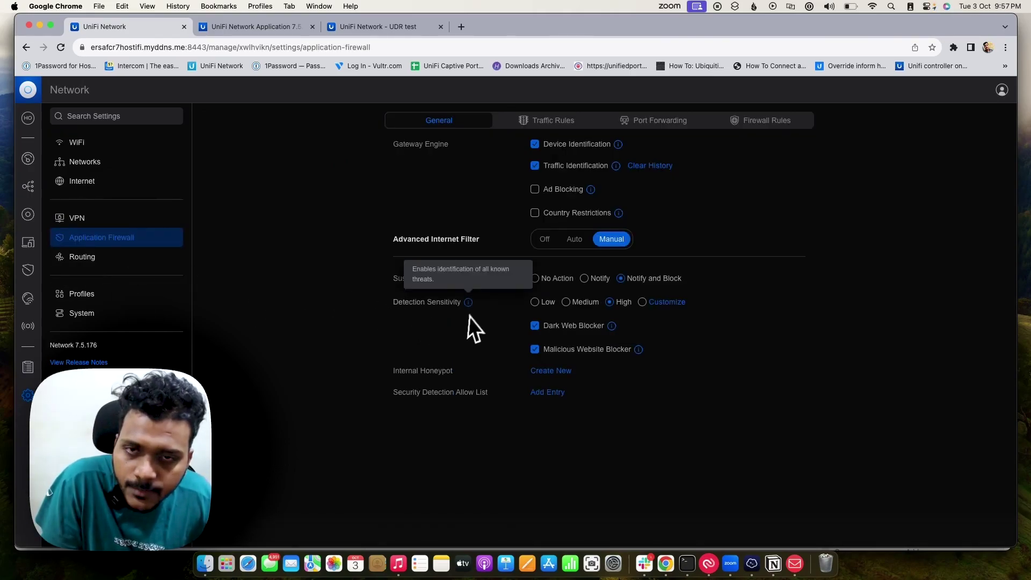
left_click(745, 124)
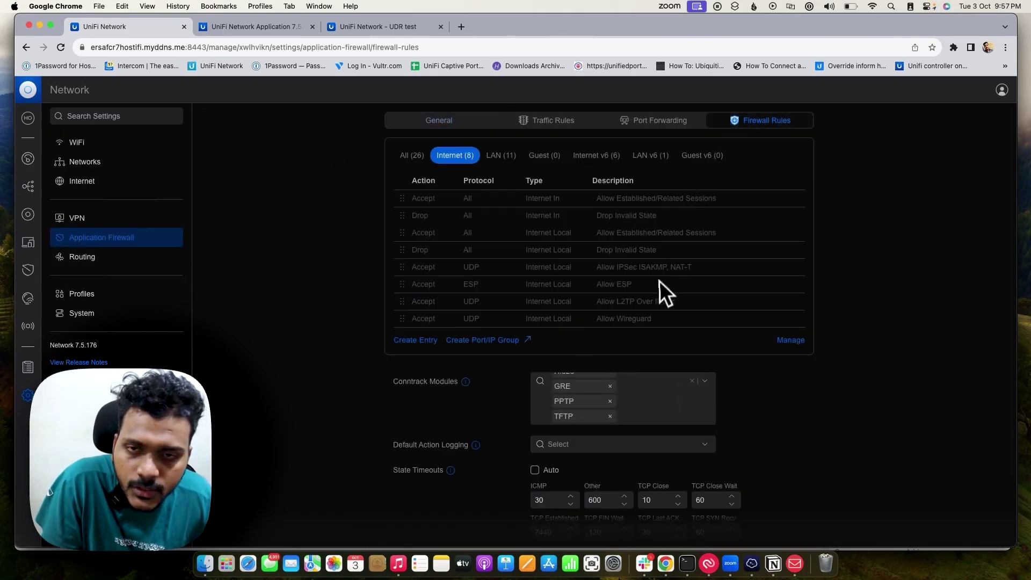
left_click(413, 156)
scroll(494, 283, "down", 3)
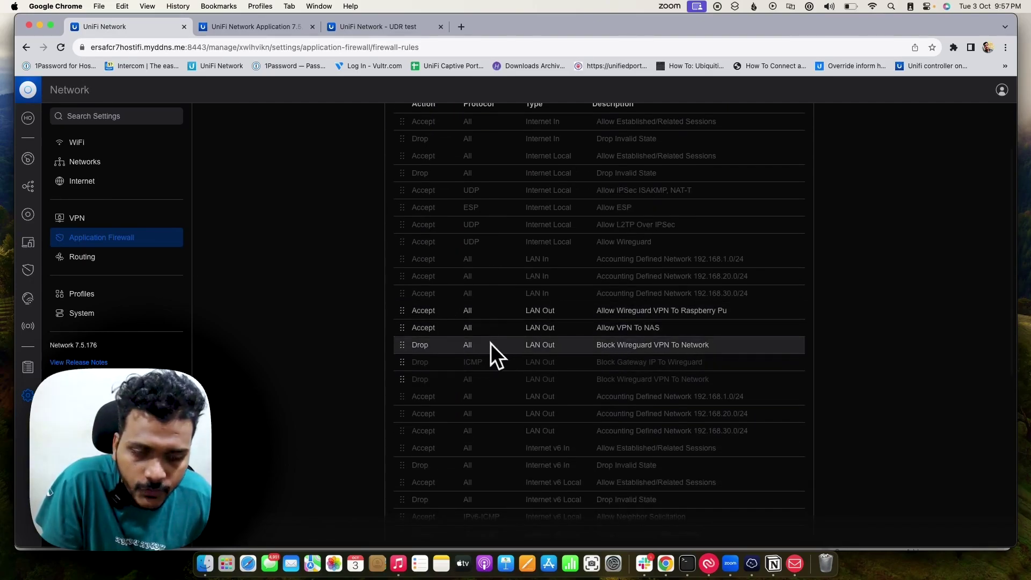
scroll(504, 360, "down", 3)
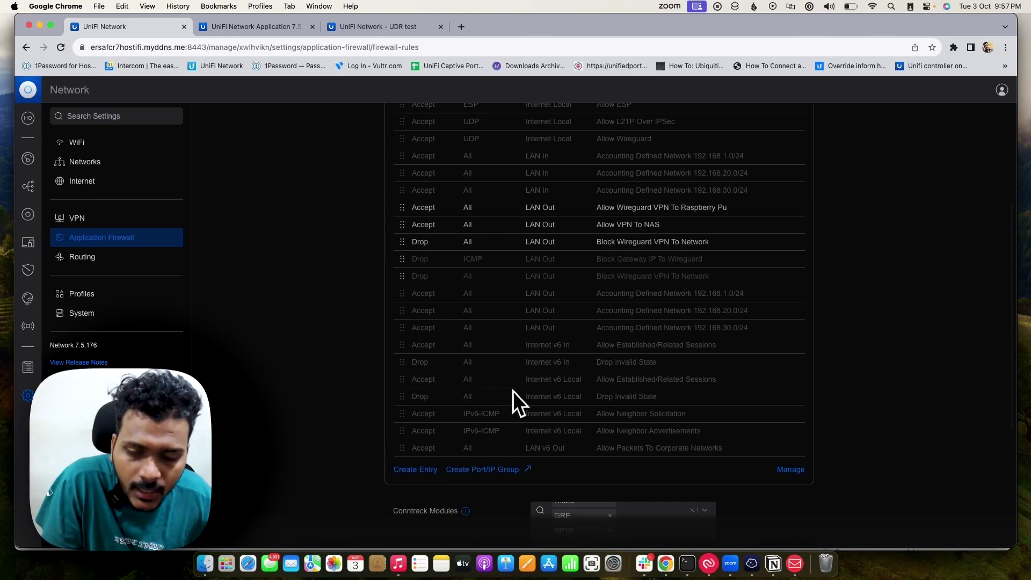
scroll(514, 391, "down", 3)
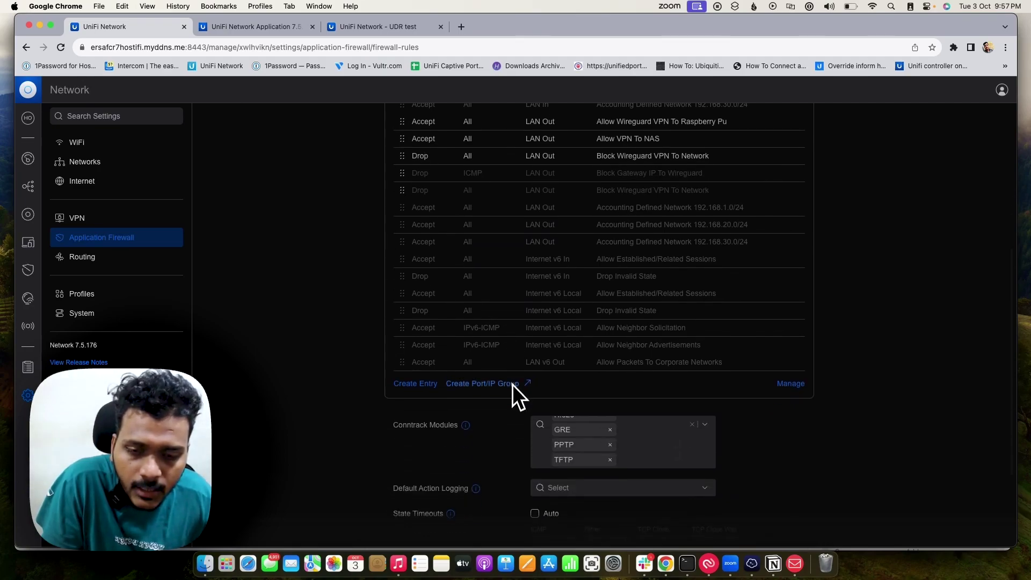
Enter manage mode, then check and uncheck the Block Wireguard VPN To Network rule.
left_click(787, 385)
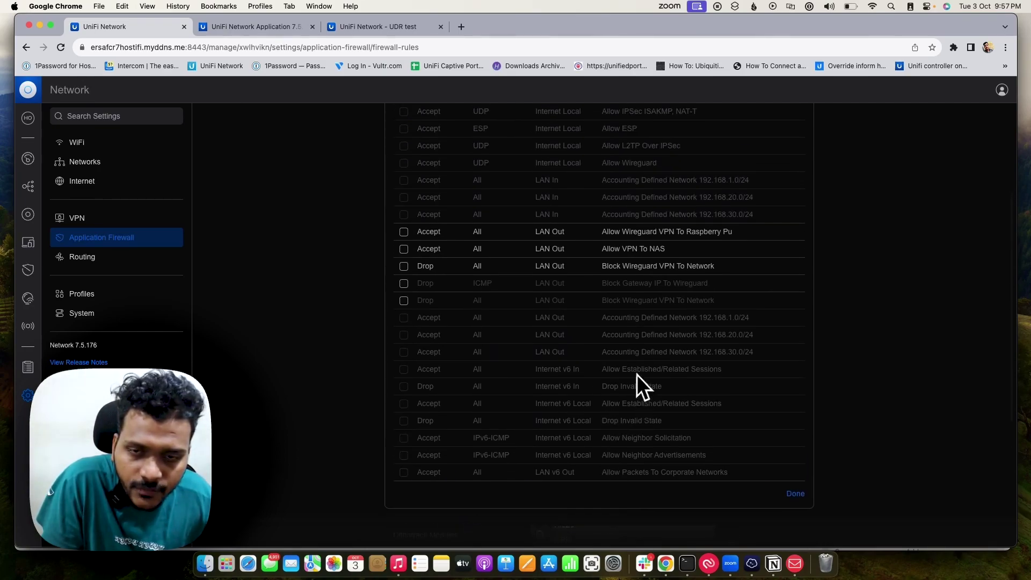
left_click(404, 195)
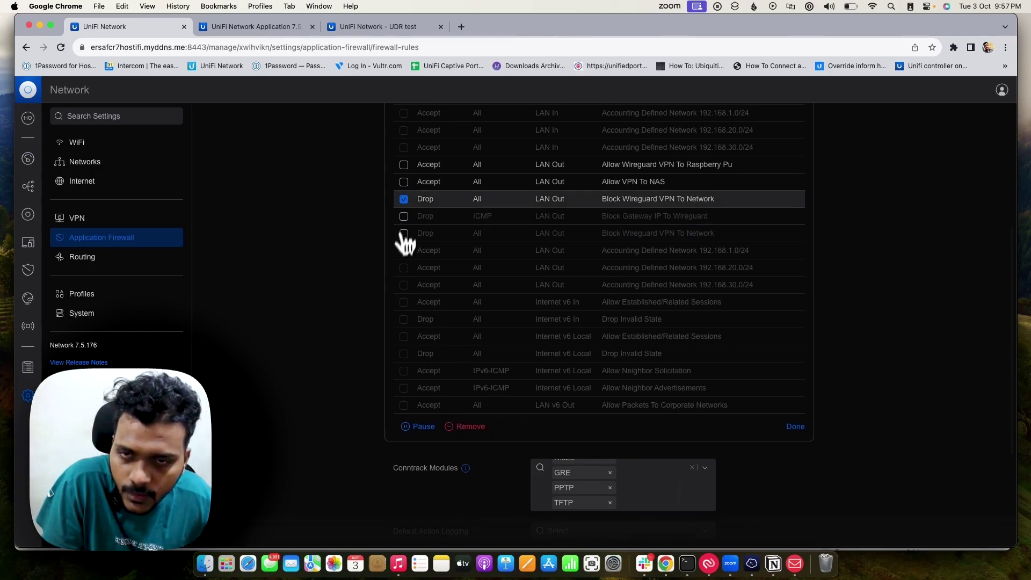
left_click(404, 199)
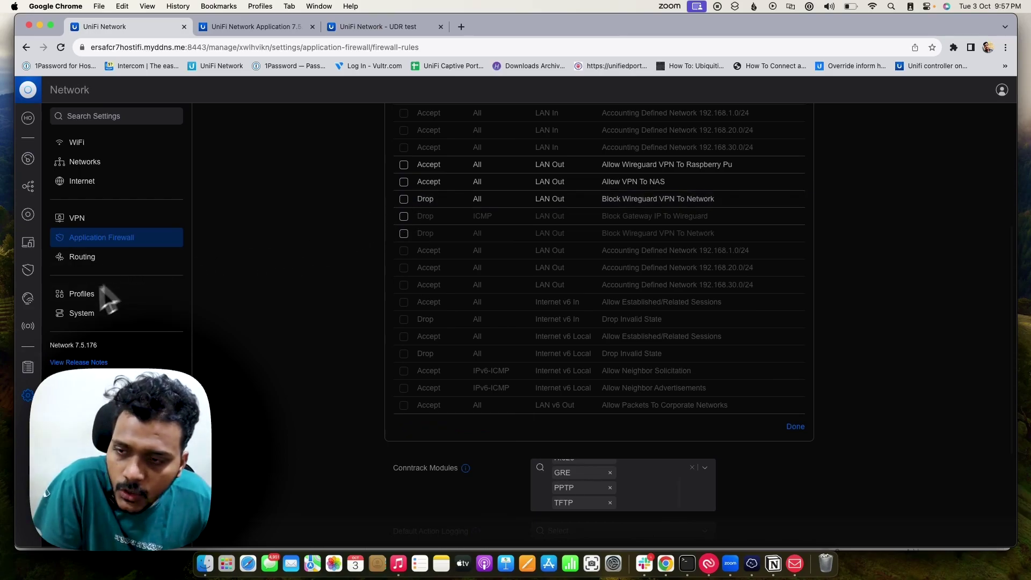
View WiFi Insights coverage, connectivity and environment scan, then return to WiFi settings.
left_click(28, 299)
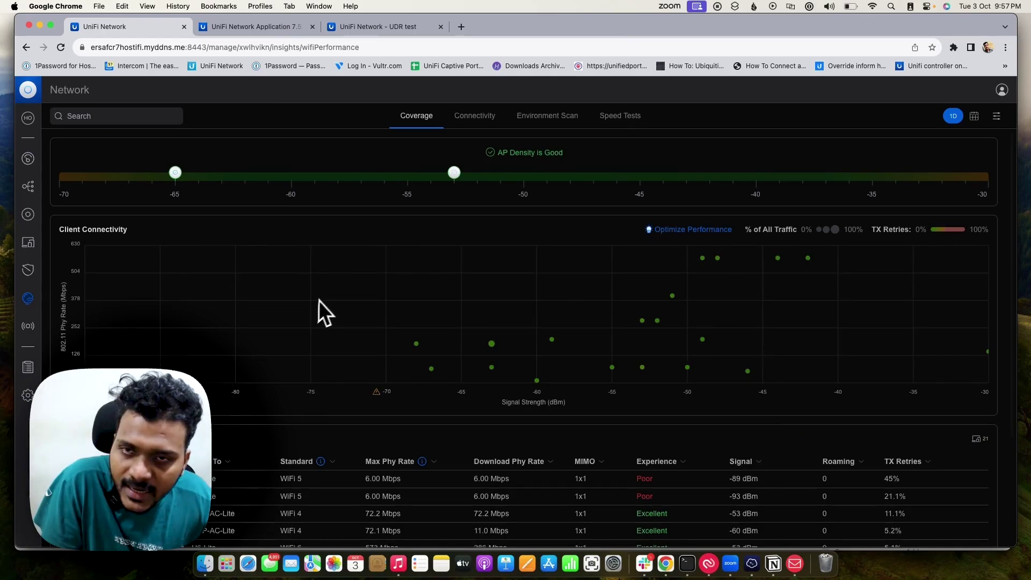
mouse_move(179, 179)
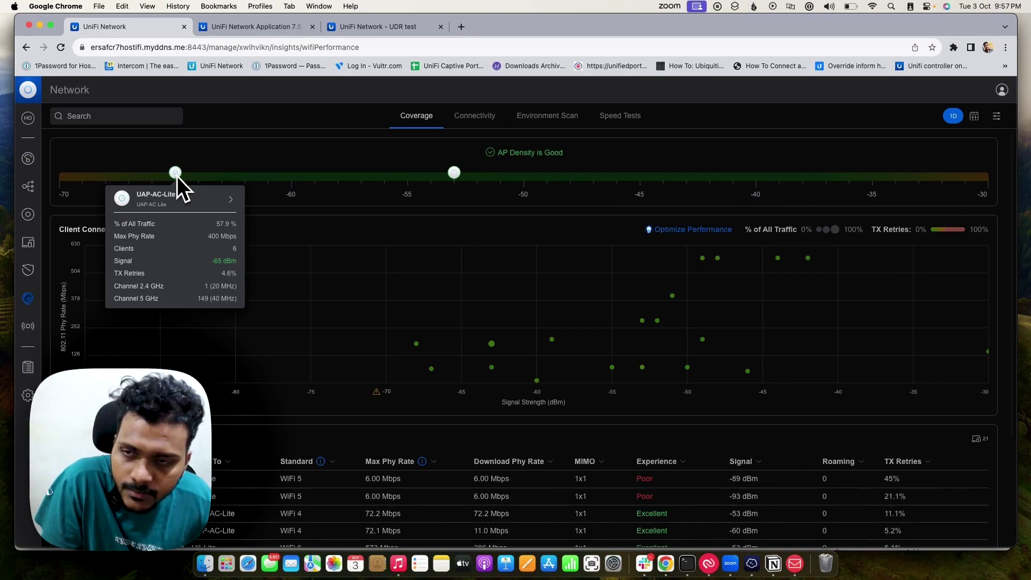
mouse_move(453, 173)
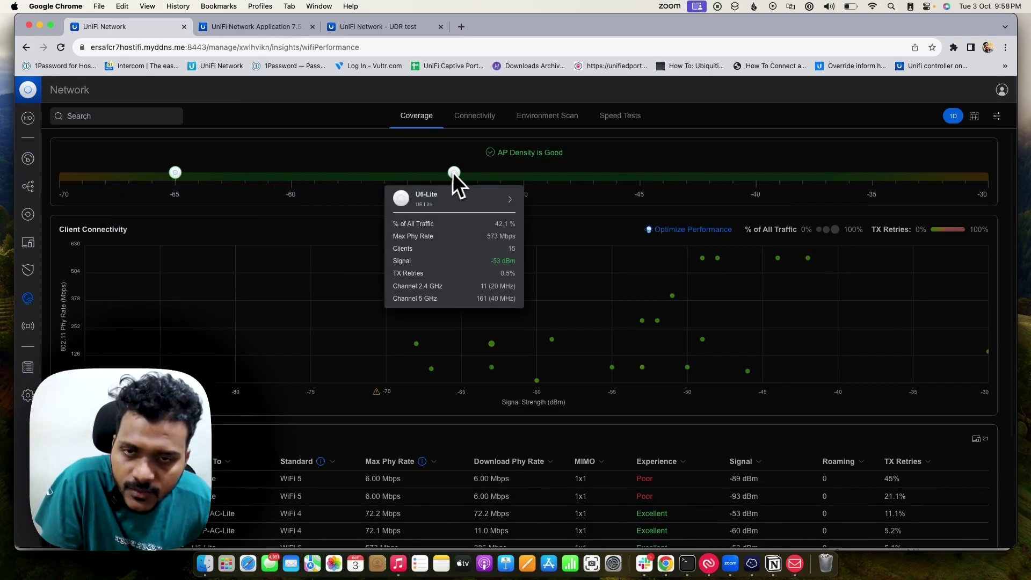
left_click(478, 124)
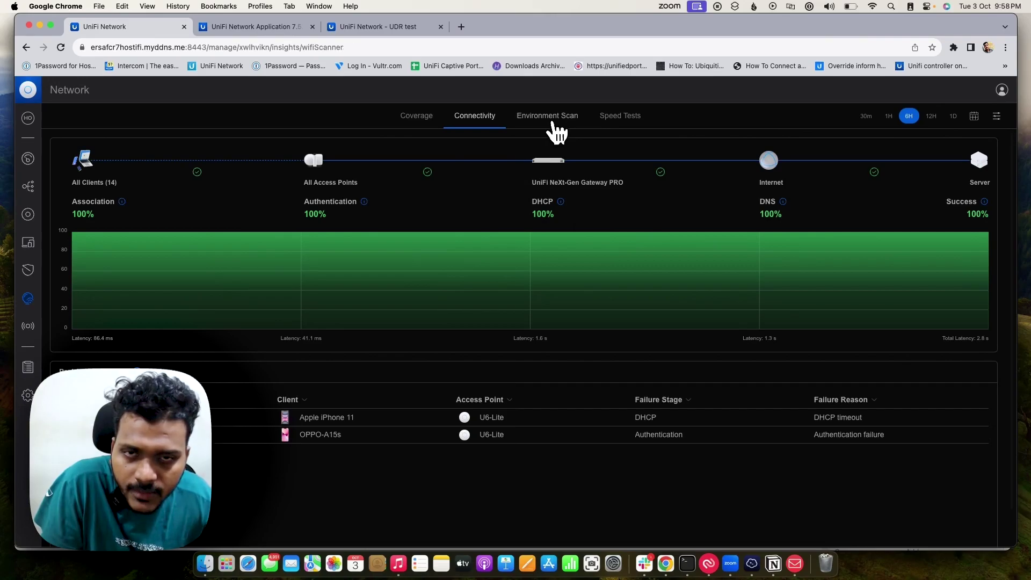
left_click(557, 131)
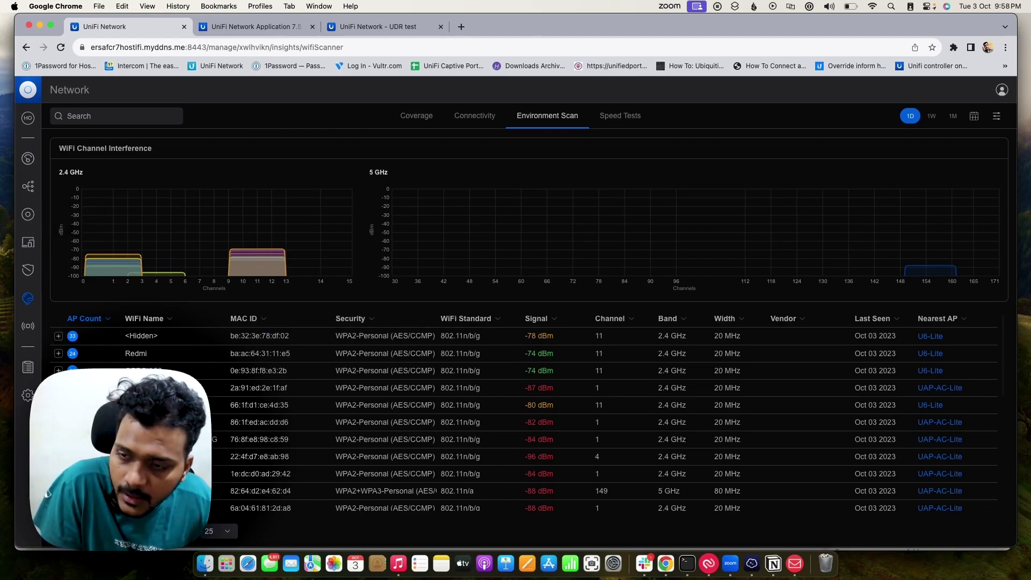
left_click(28, 397)
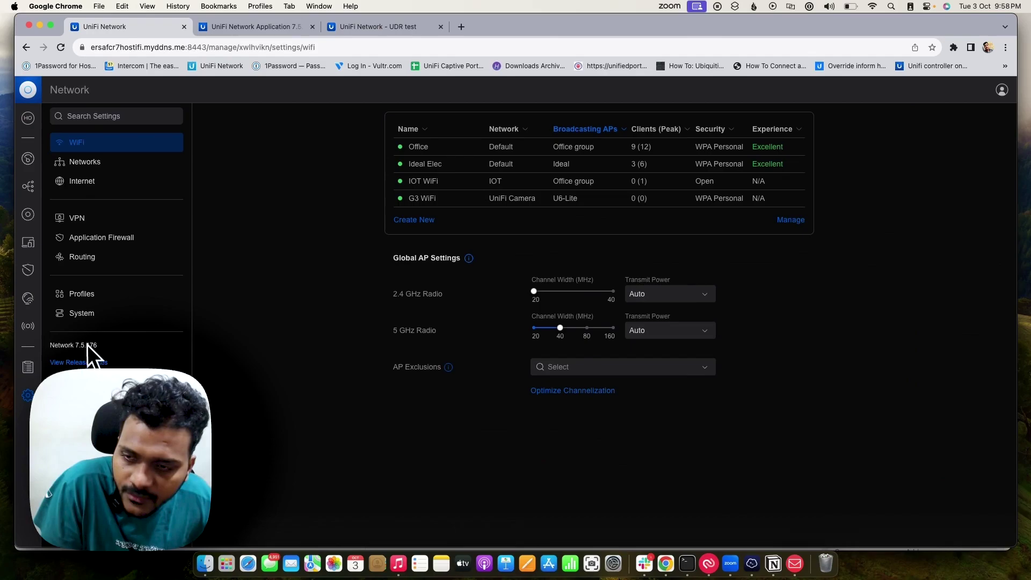
Browse the System settings Updates, Advanced and General tabs, ending on General.
left_click(103, 327)
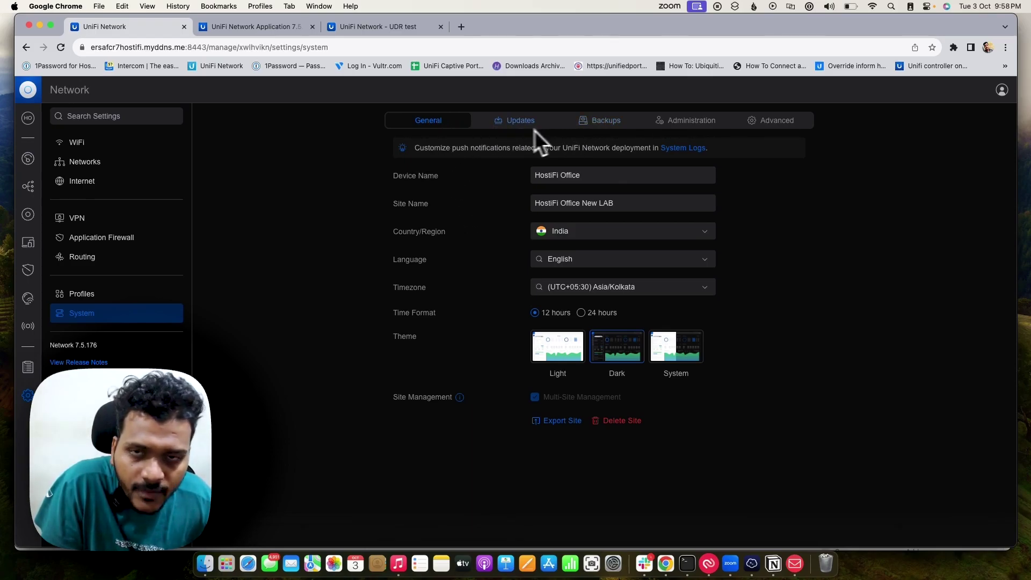
left_click(500, 127)
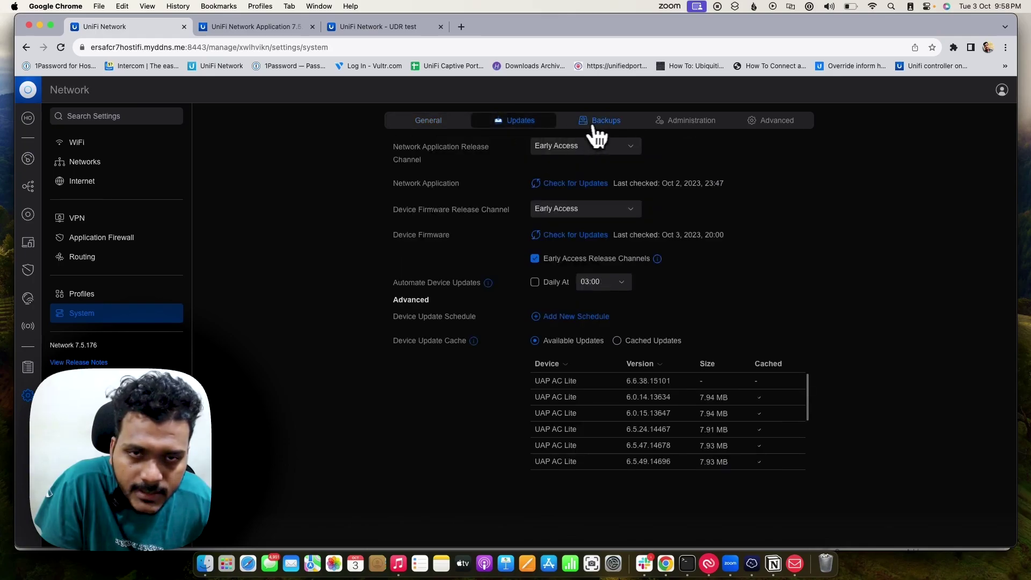
left_click(765, 129)
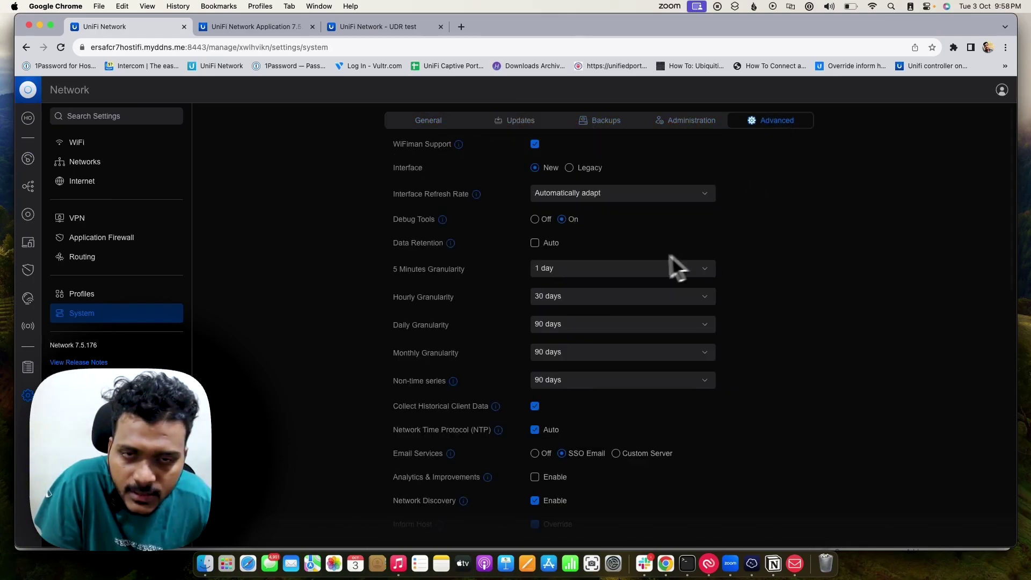
left_click(429, 122)
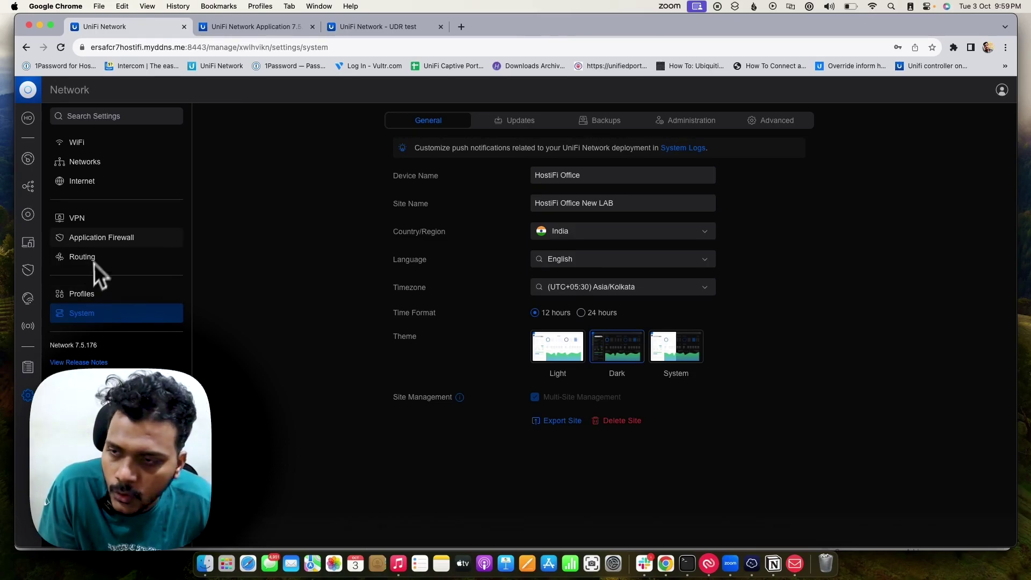
Open the USW-24-PoE switch from the UniFi devices list and view its Port Manager.
left_click(32, 216)
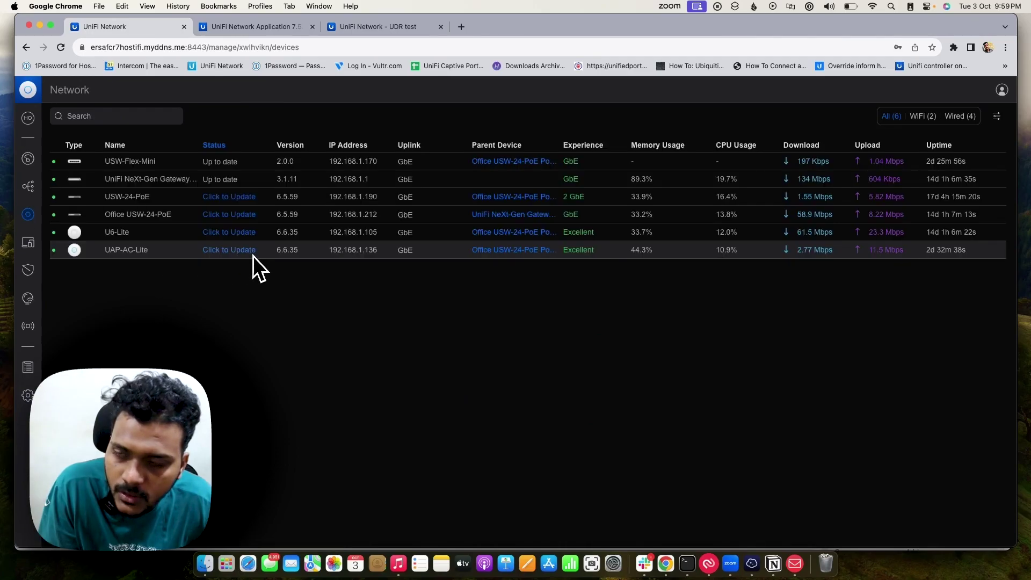
left_click(144, 199)
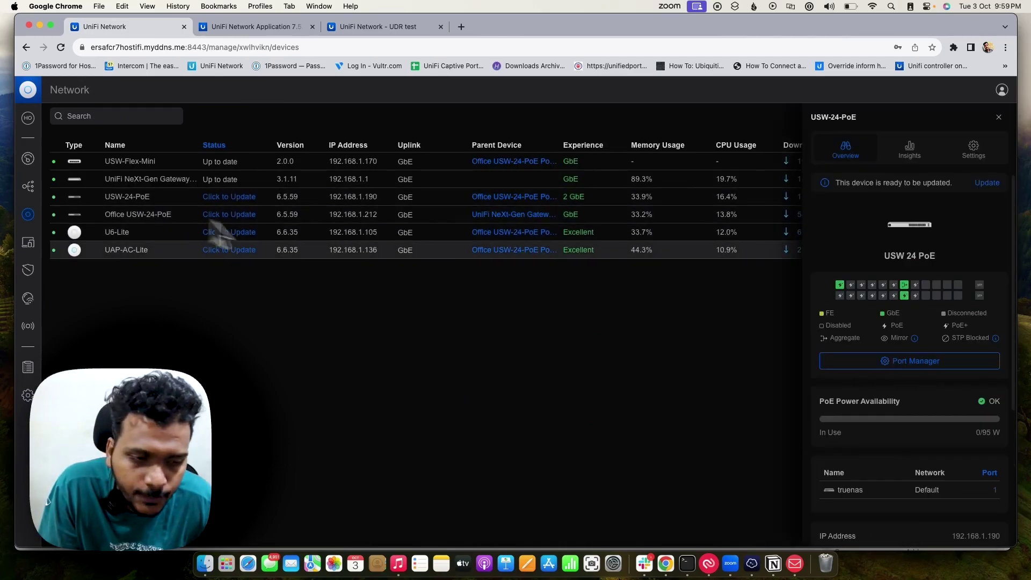
left_click(913, 369)
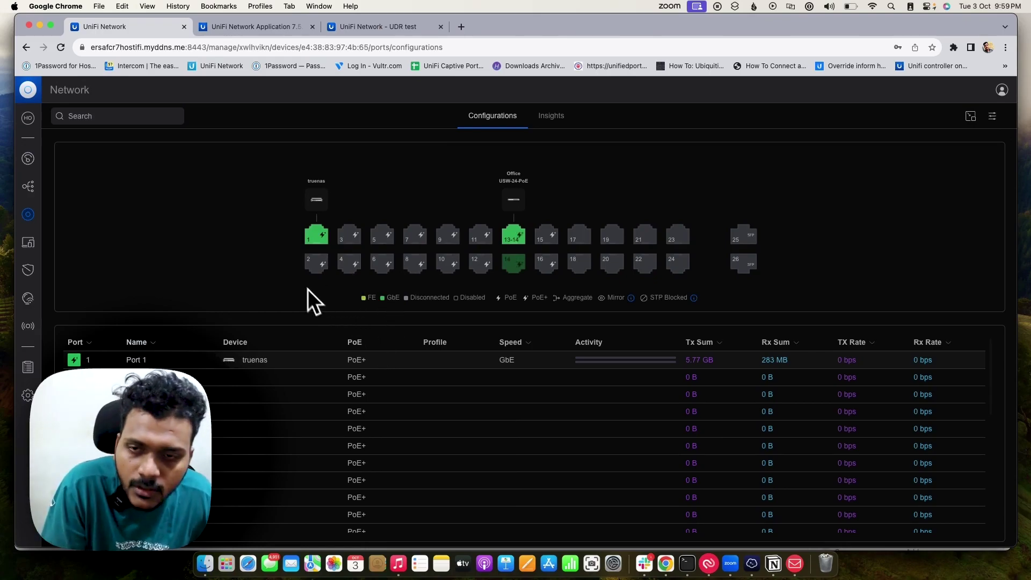
Try enabling traffic restriction on port 2, discard the change, and return to WiFi settings.
left_click(318, 263)
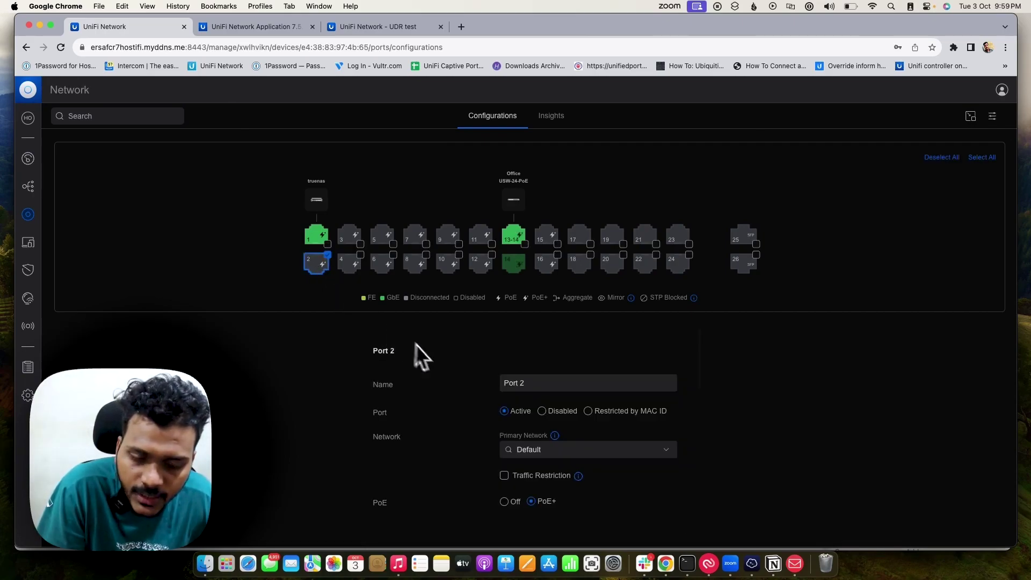
scroll(459, 379, "down", 1)
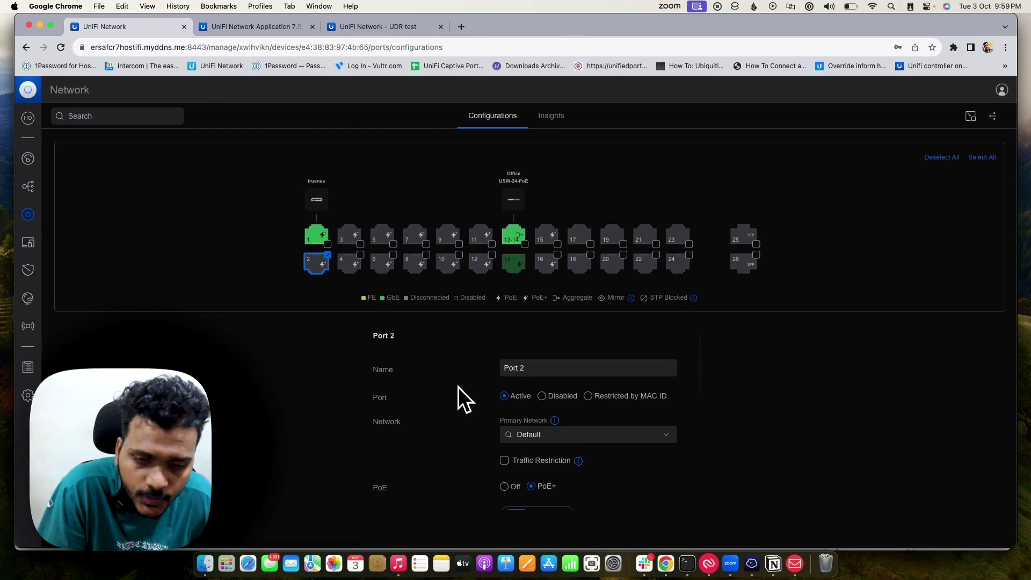
scroll(441, 400, "down", 1)
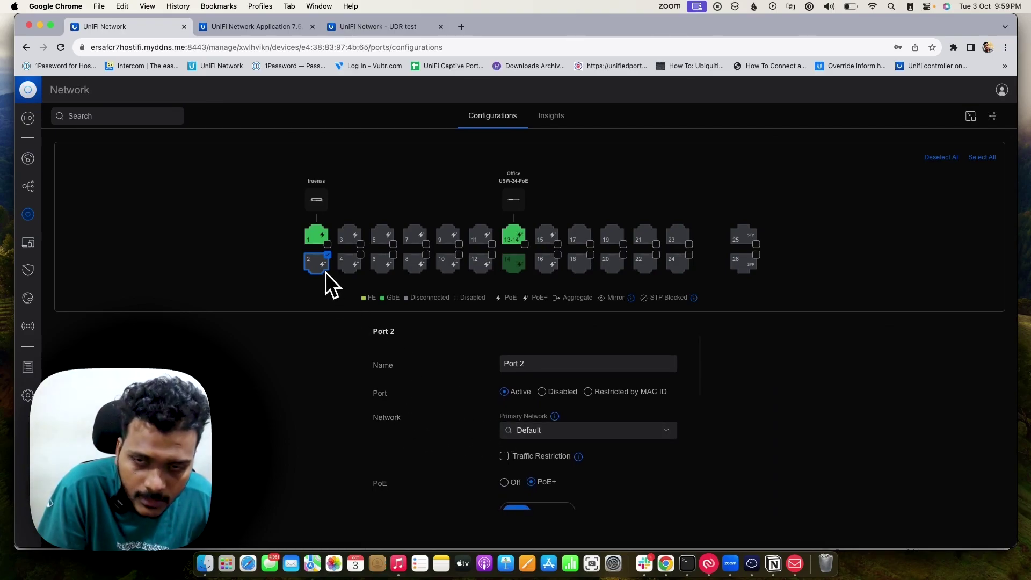
scroll(462, 397, "down", 3)
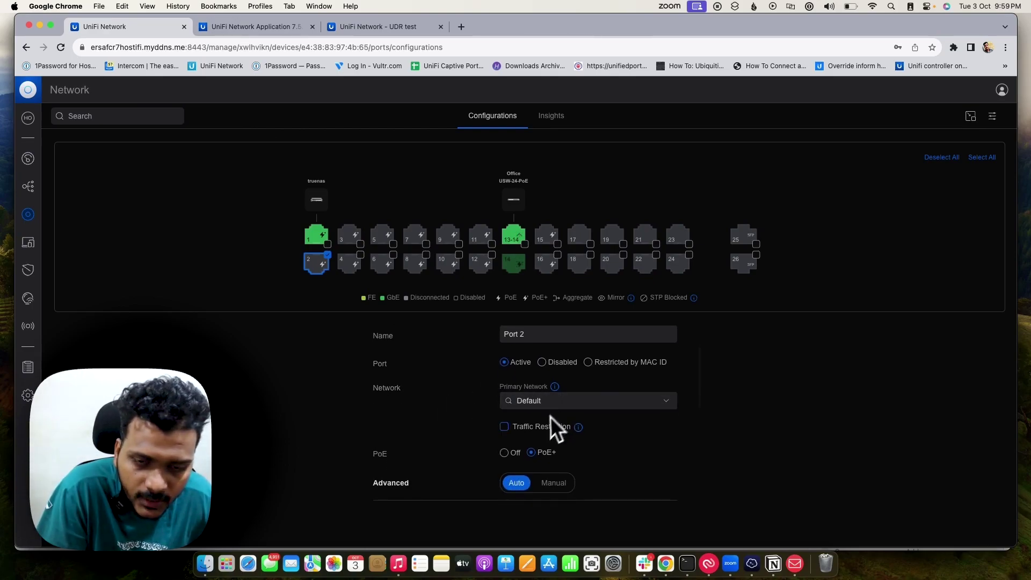
left_click(507, 429)
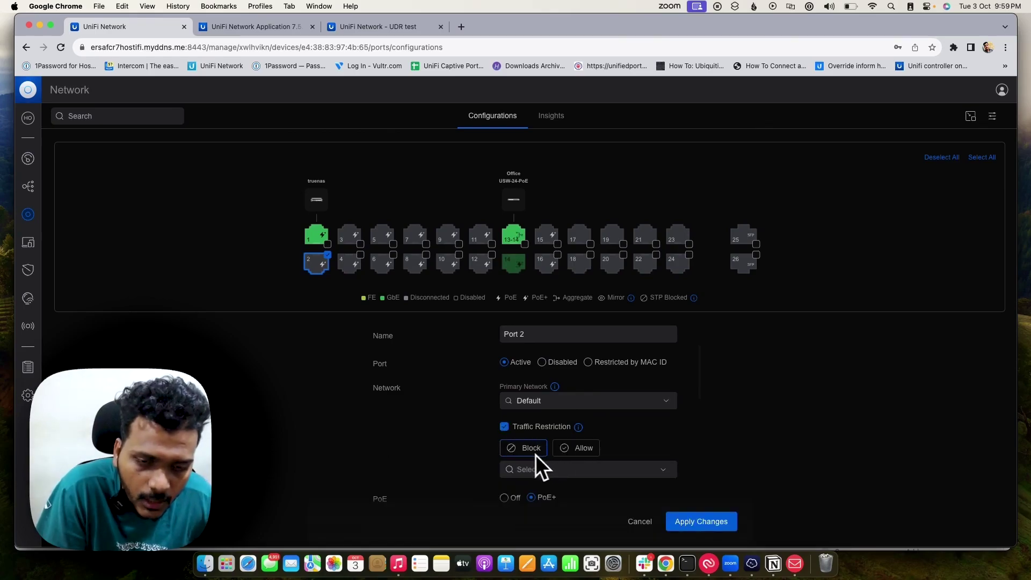
scroll(612, 430, "down", 3)
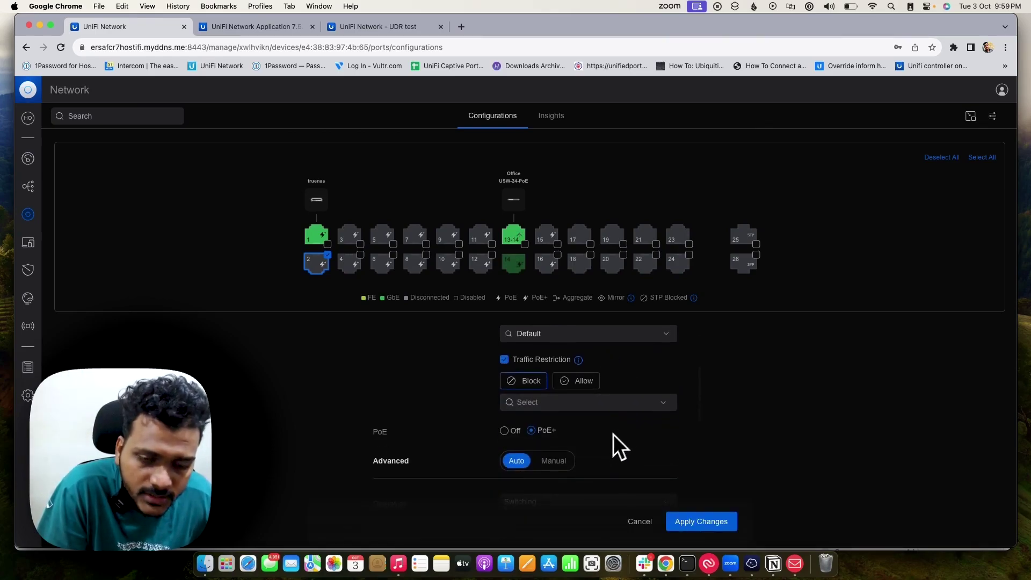
left_click(641, 523)
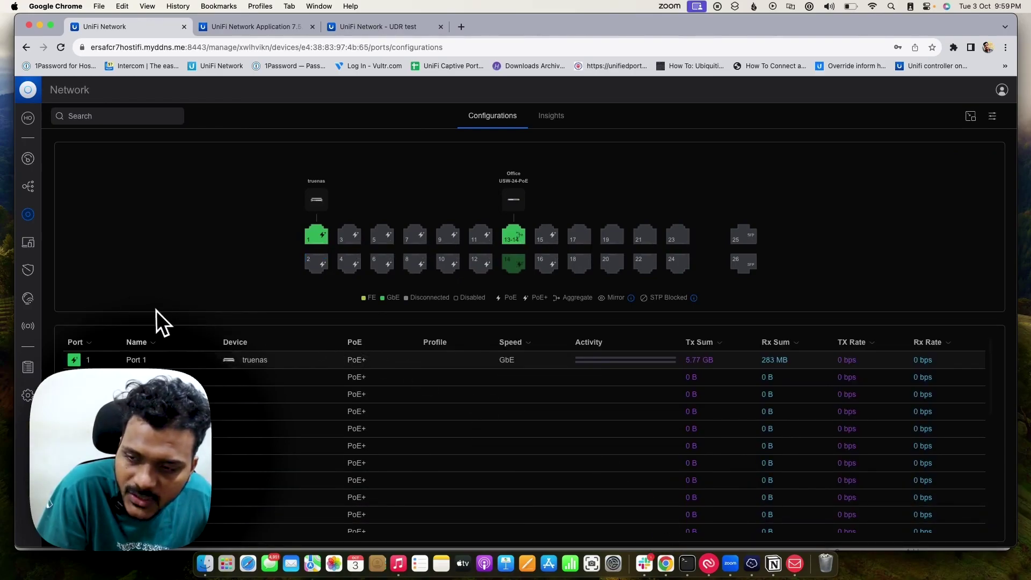
left_click(28, 395)
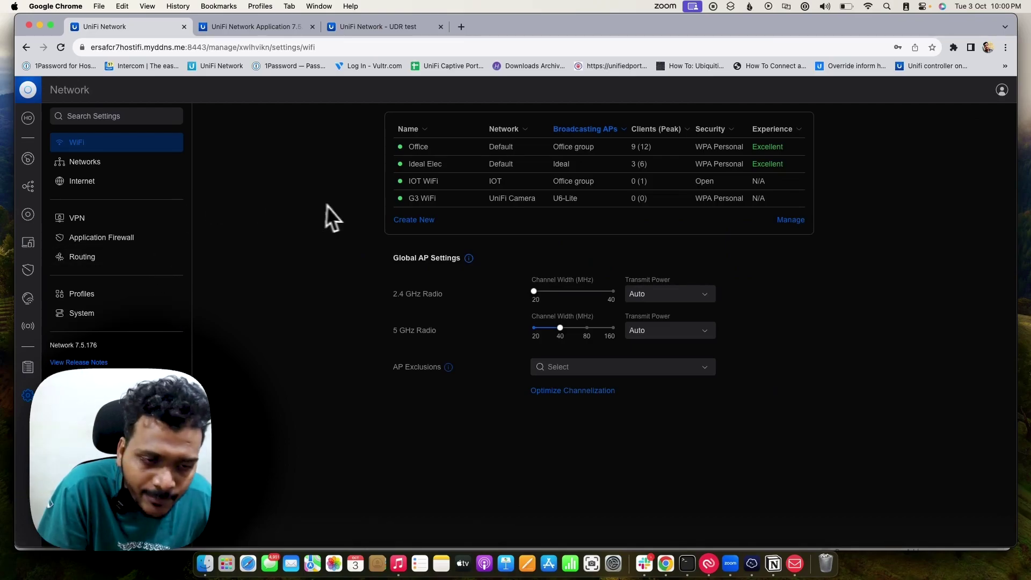
Peek at the IOT WiFi settings, then browse Hotspot Manager's Guests, Landing Page and Vouchers tabs.
left_click(427, 181)
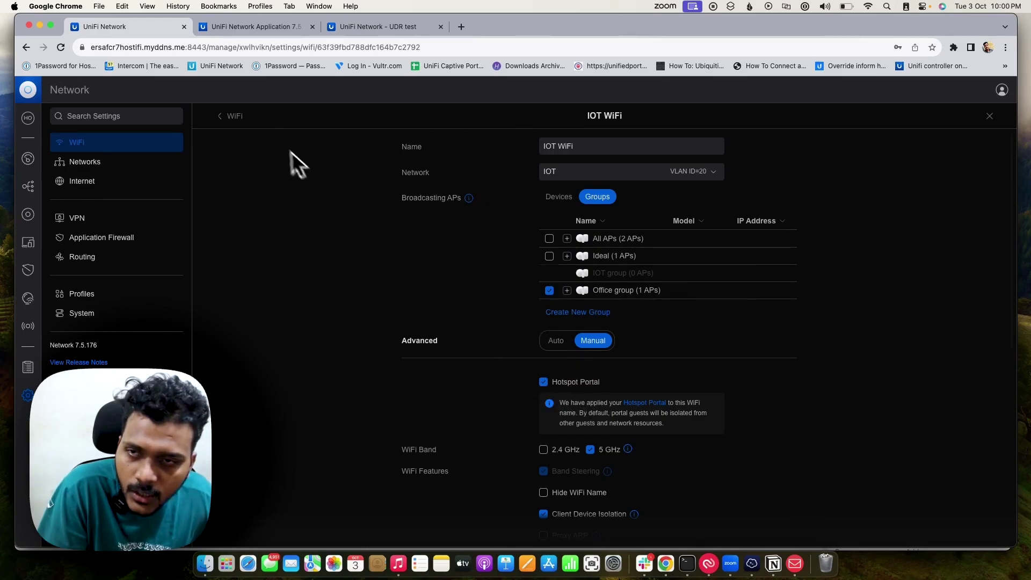
left_click(233, 117)
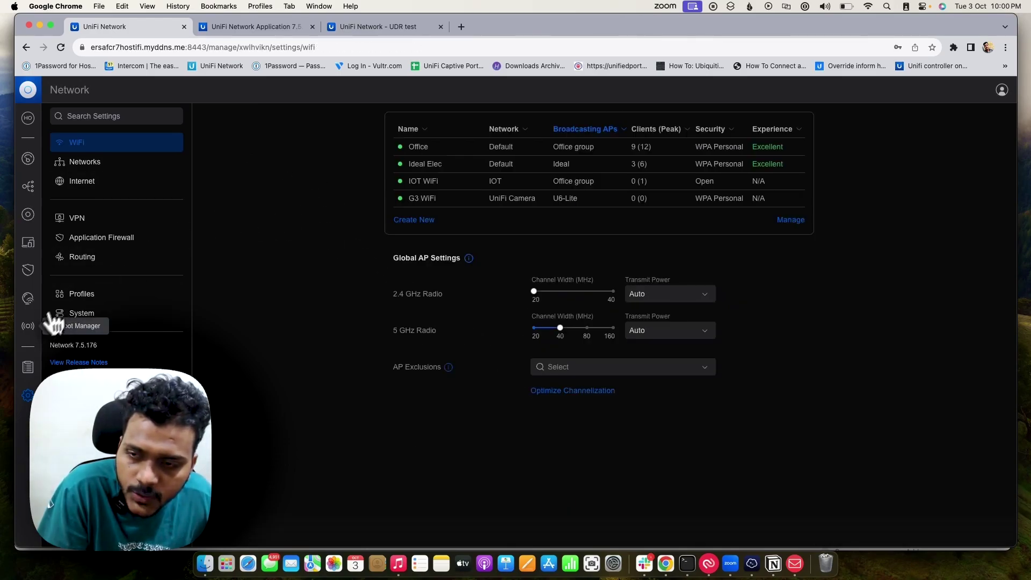
left_click(29, 333)
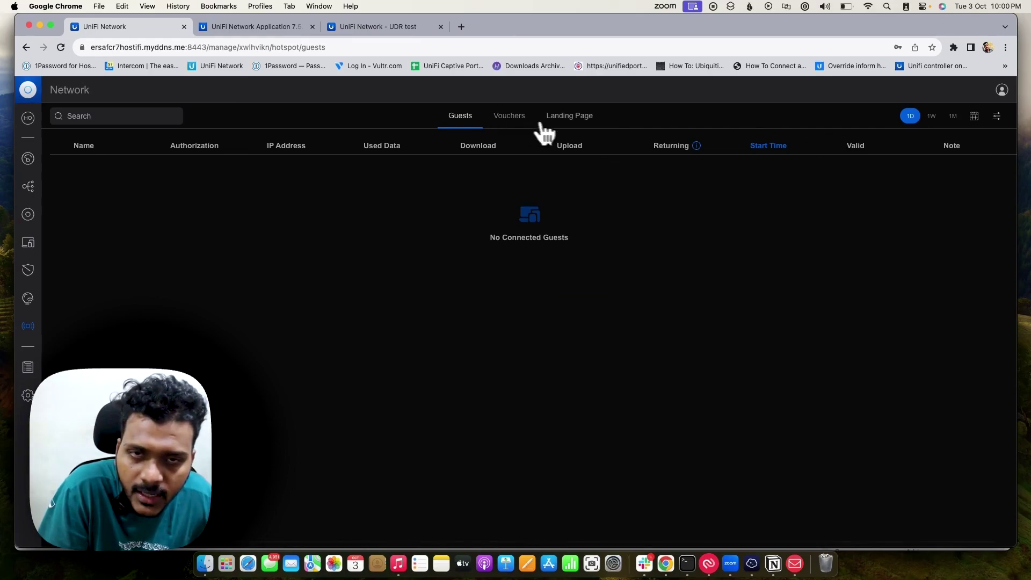
left_click(570, 118)
left_click(515, 119)
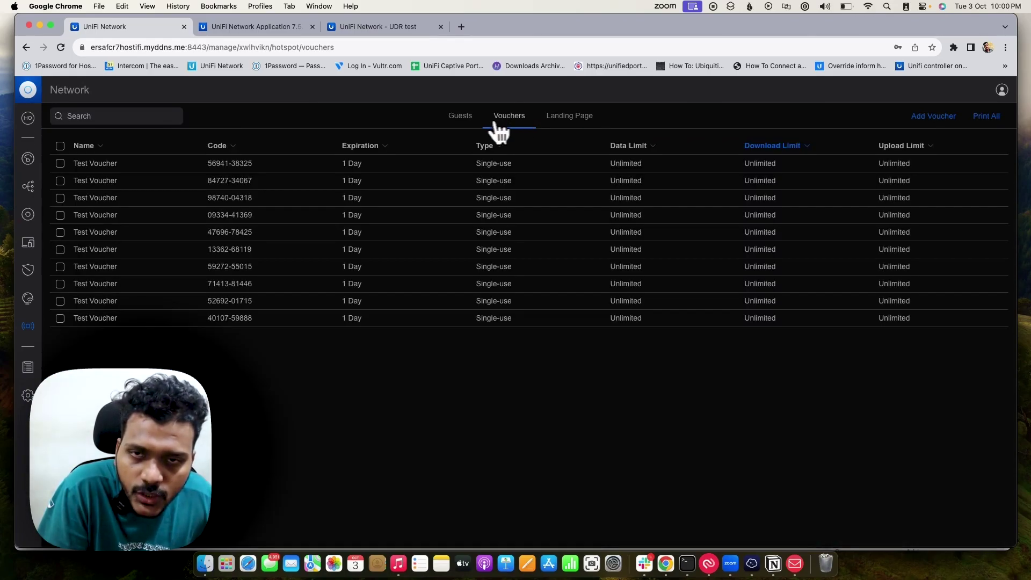
left_click(467, 123)
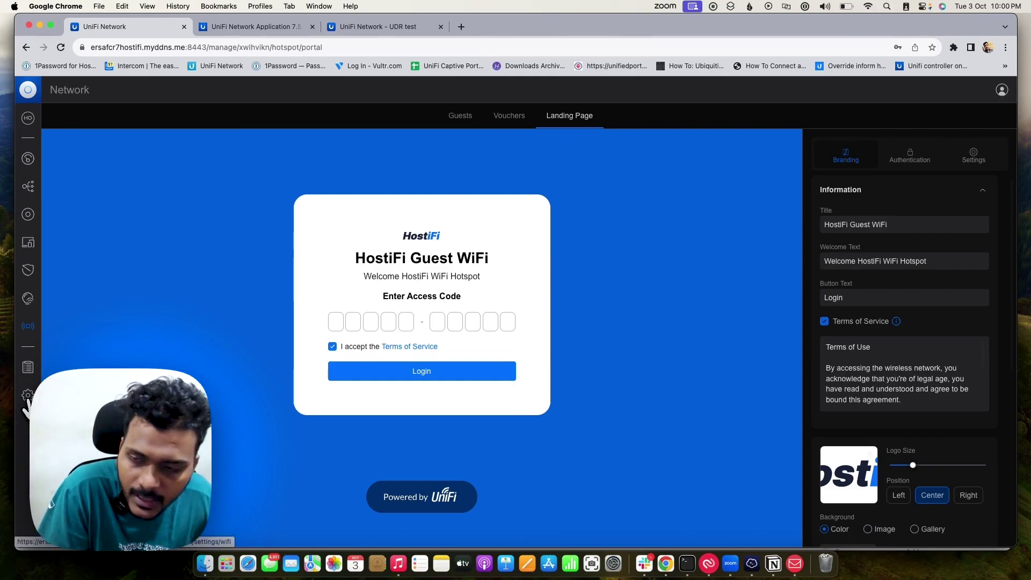
Review the Office network's WiFi Scheduler, then list the six UniFi devices and their update status.
left_click(26, 398)
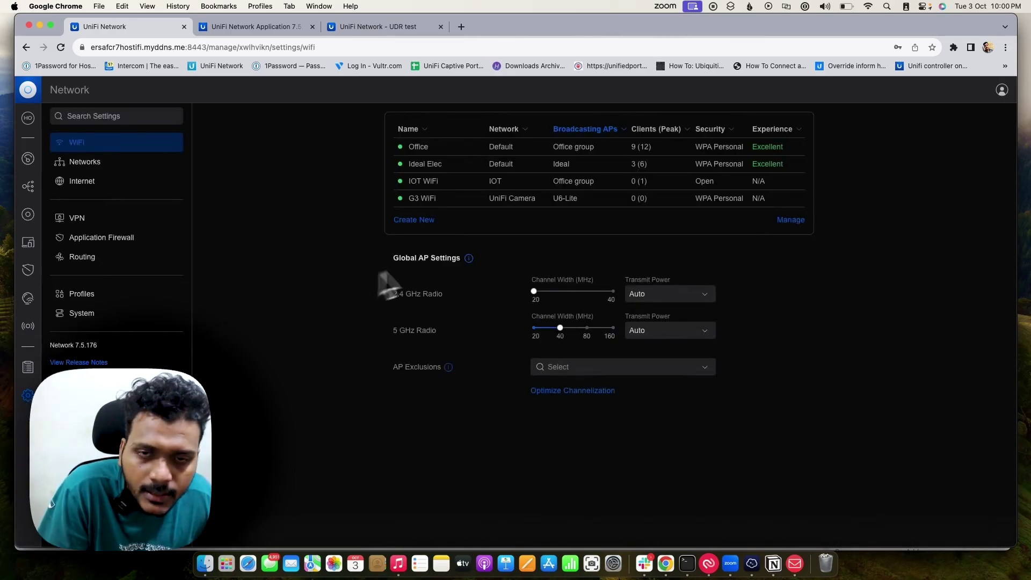
left_click(458, 151)
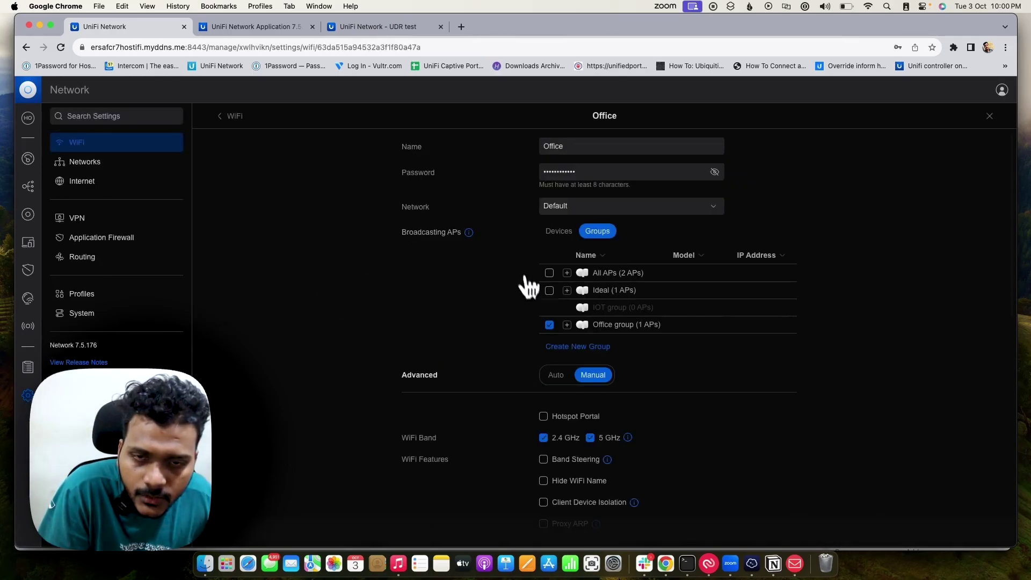
scroll(524, 301, "down", 10)
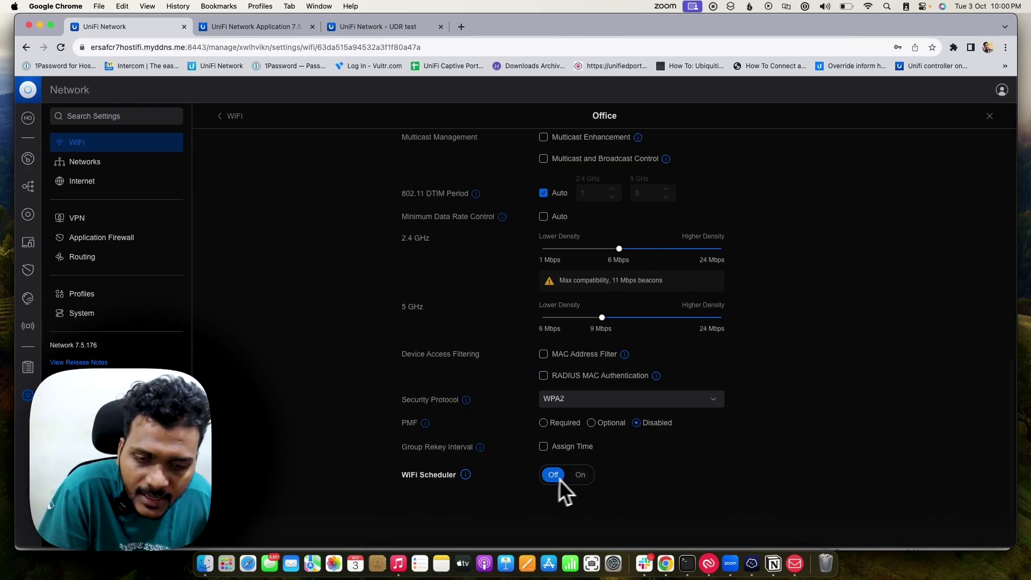
left_click(28, 215)
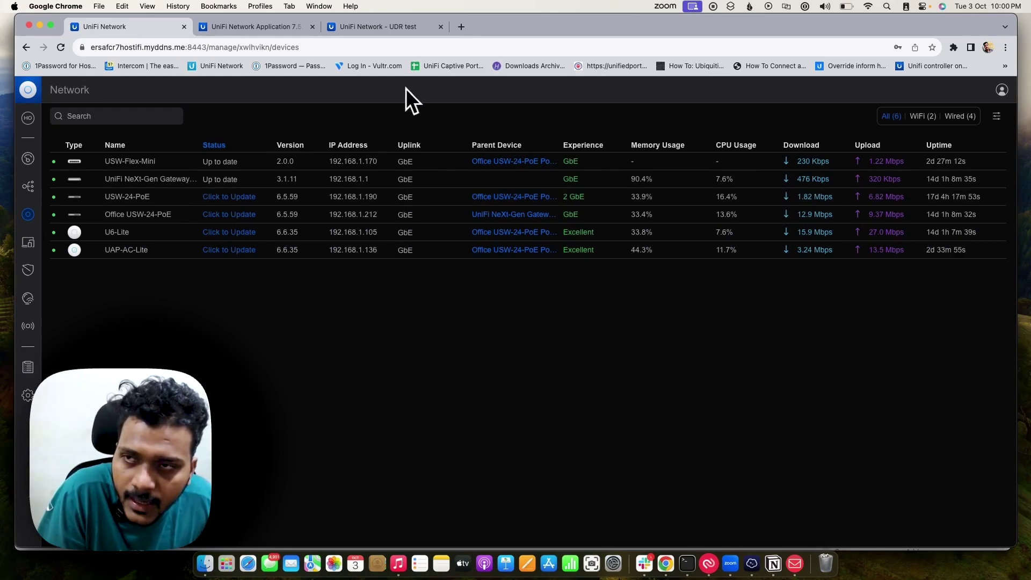
Switch to the UDR test console via UniFi Portal and open its Network app dashboard.
left_click(368, 30)
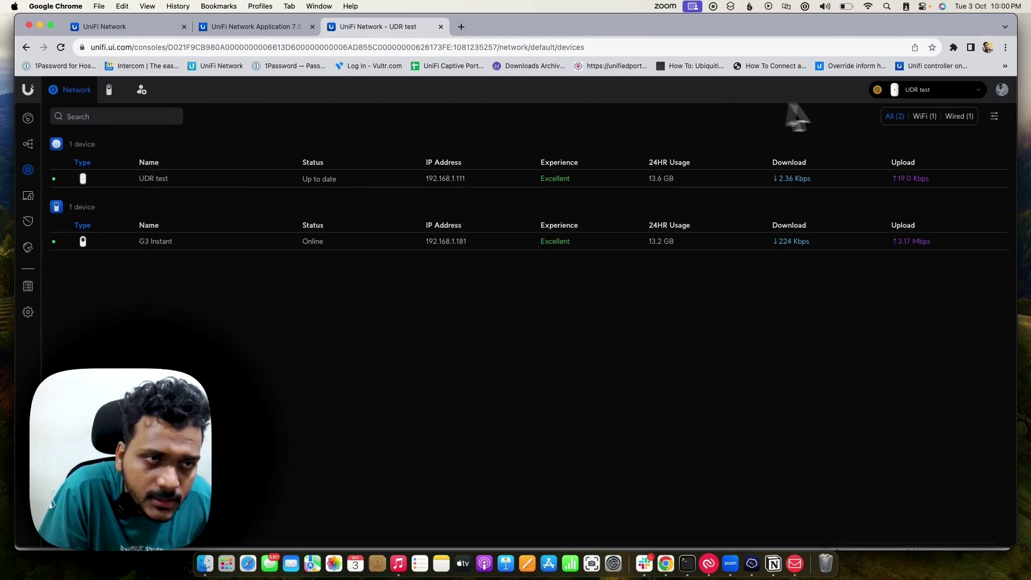
left_click(908, 92)
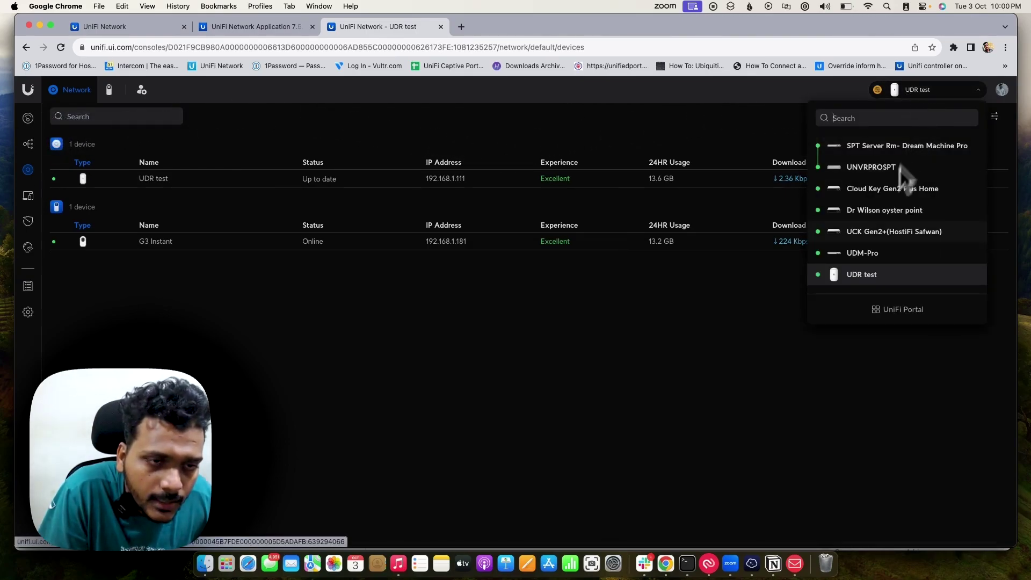
left_click(865, 303)
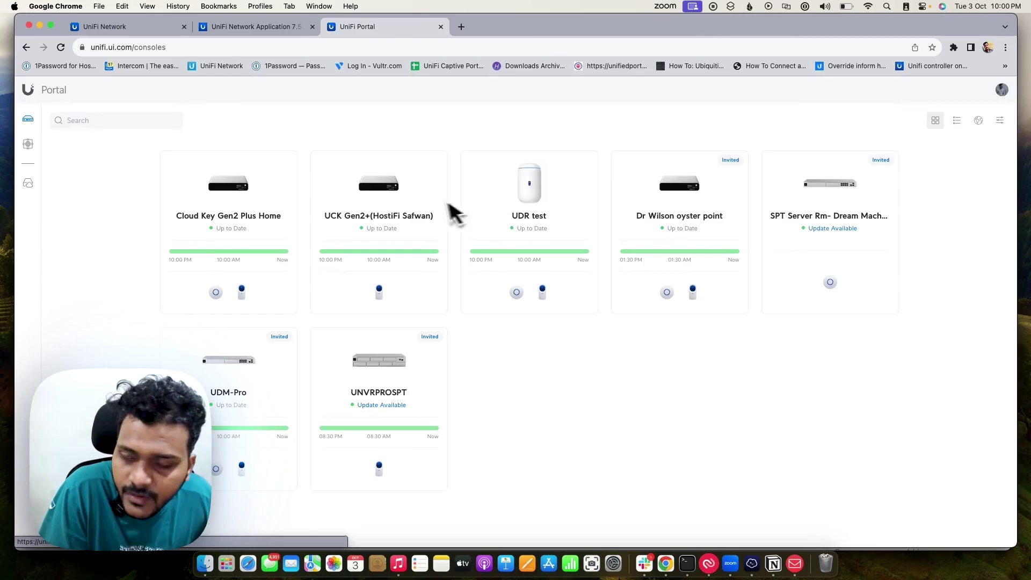
left_click(532, 222)
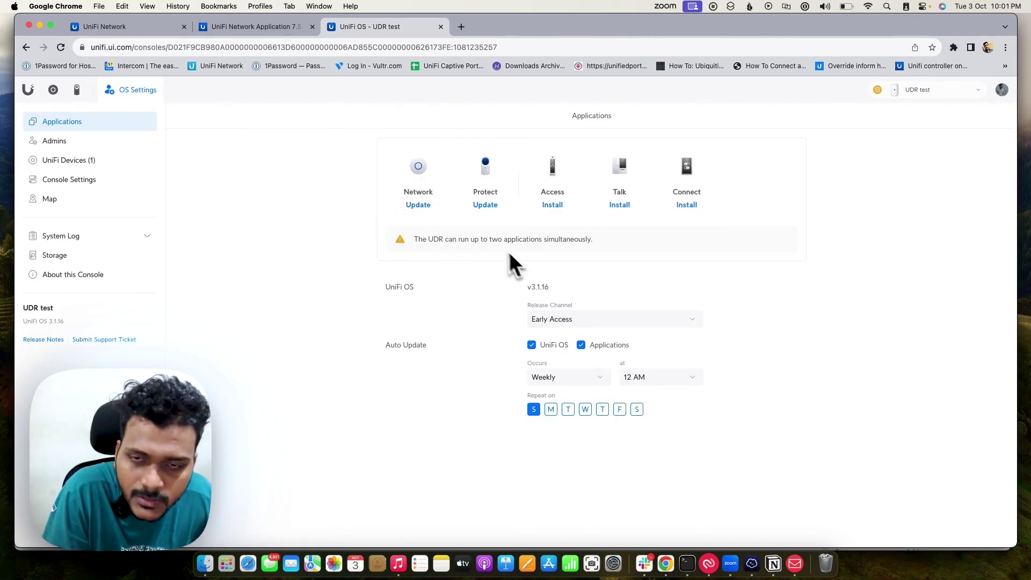
mouse_move(422, 214)
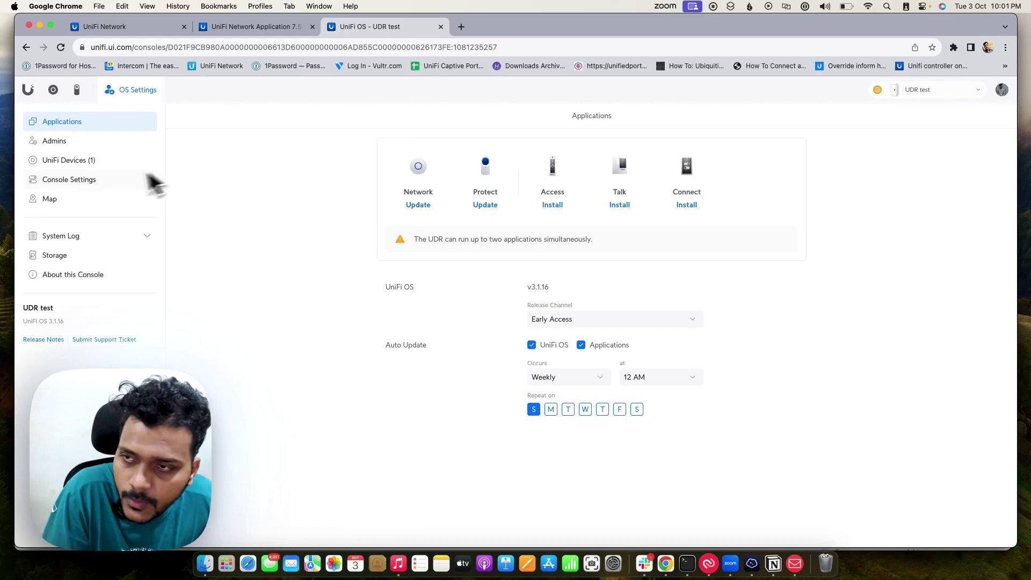
left_click(420, 177)
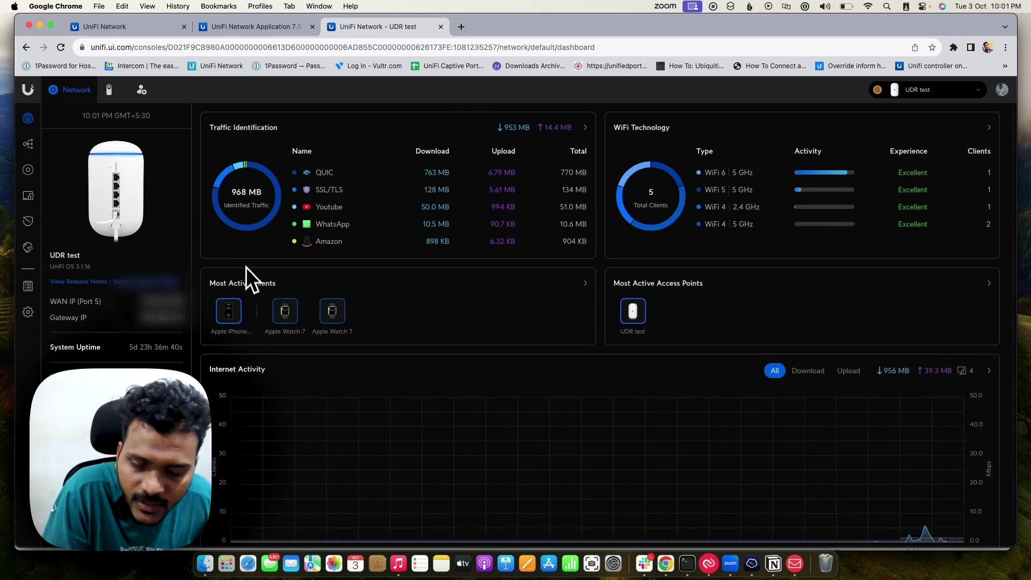
Browse the UDR test's VPN Server, Teleport and Networks settings, then list its gateway and G3 Instant.
left_click(28, 313)
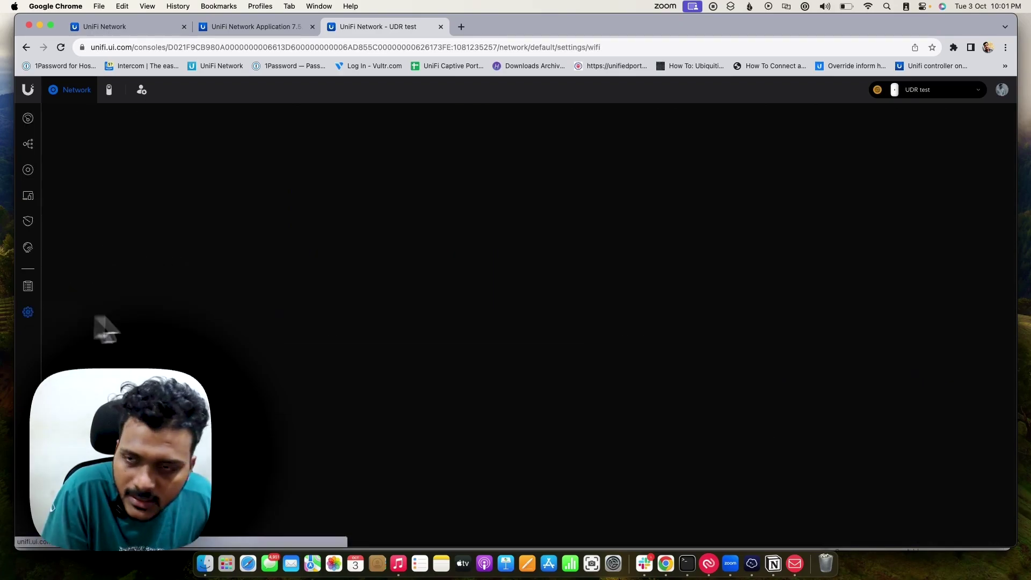
left_click(119, 220)
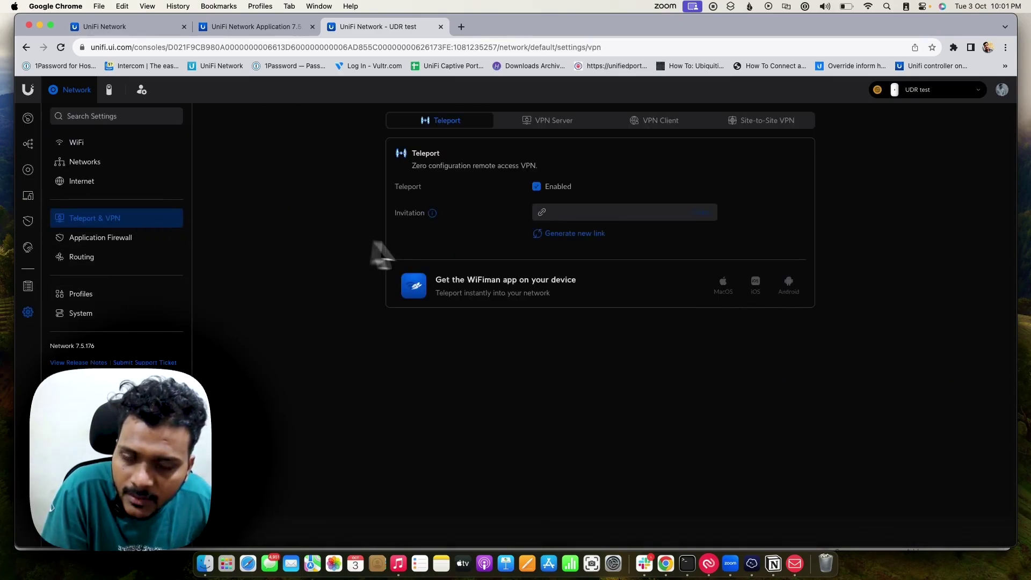
left_click(559, 129)
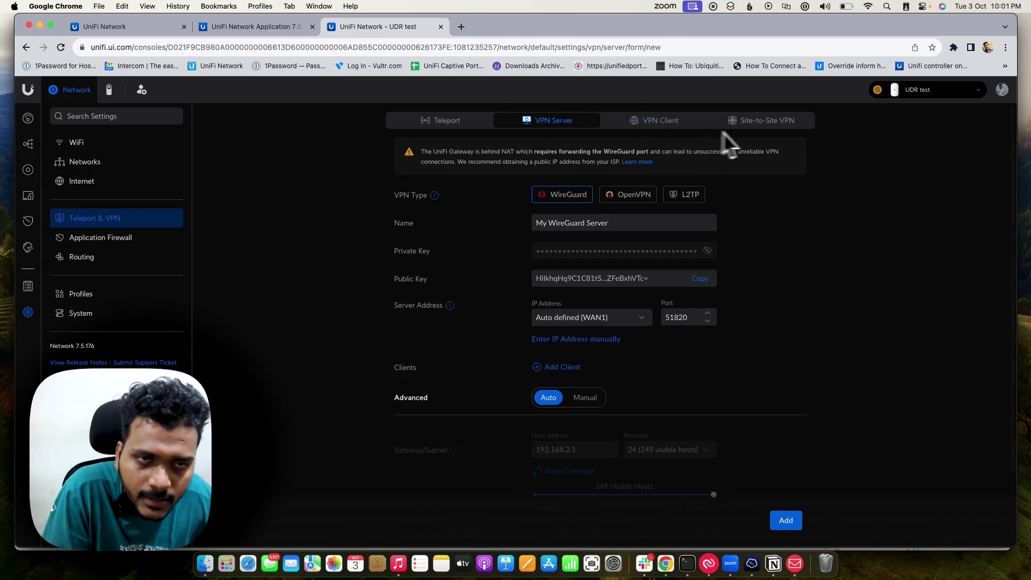
left_click(456, 122)
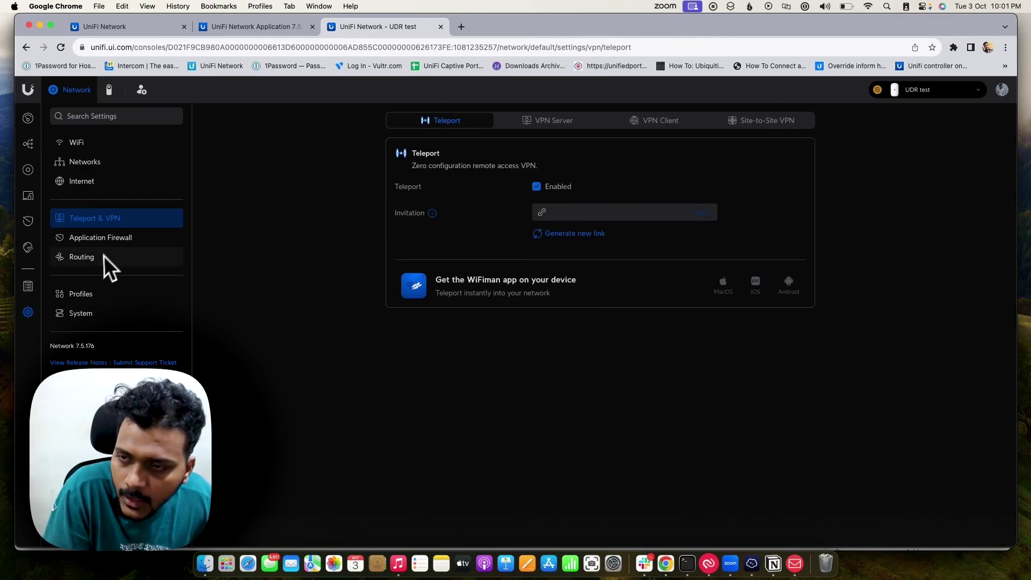
left_click(106, 169)
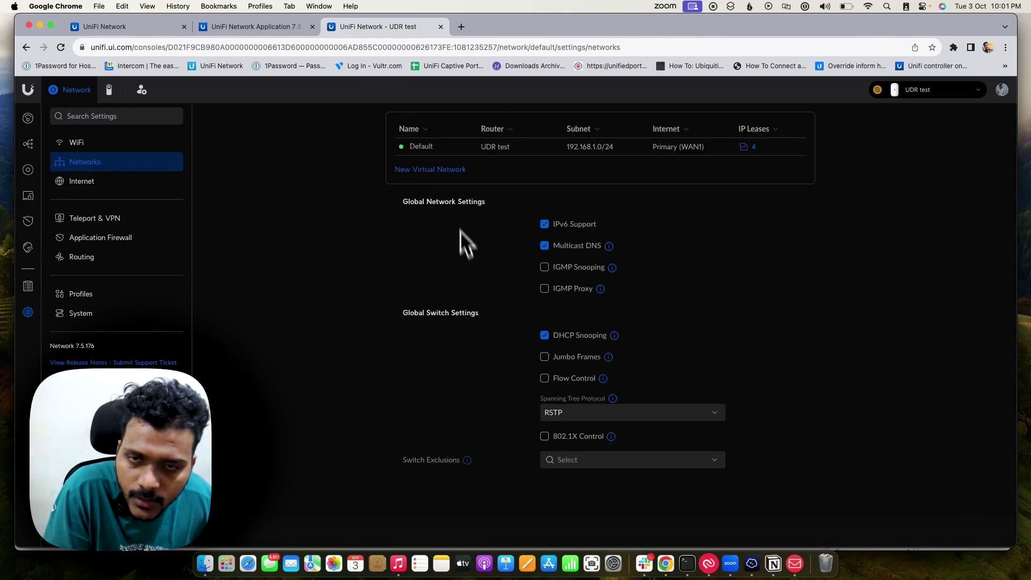
left_click(28, 170)
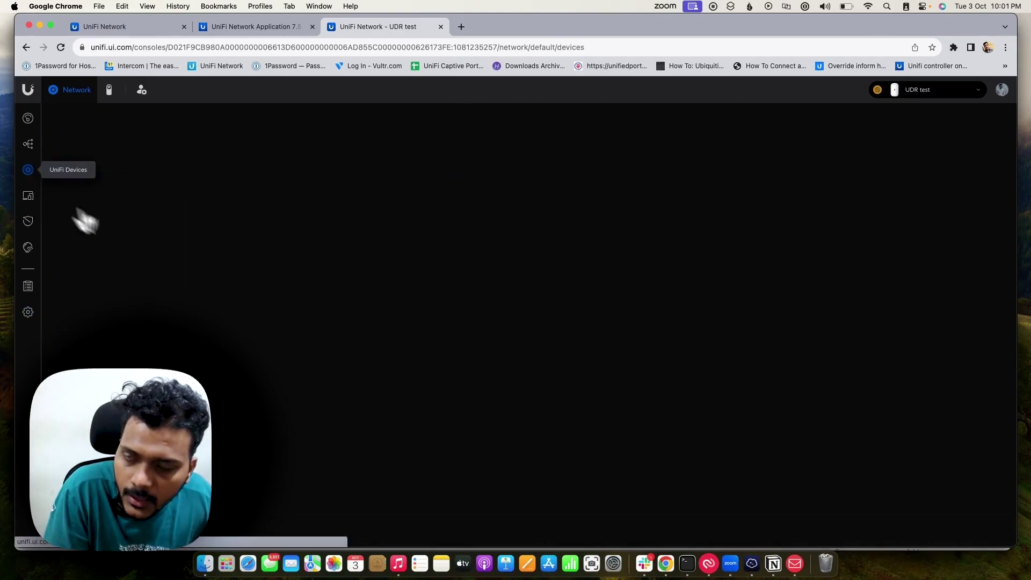
Return to the UDR test dashboard showing 968 MB identified traffic and 5 Wi-Fi clients.
left_click(33, 123)
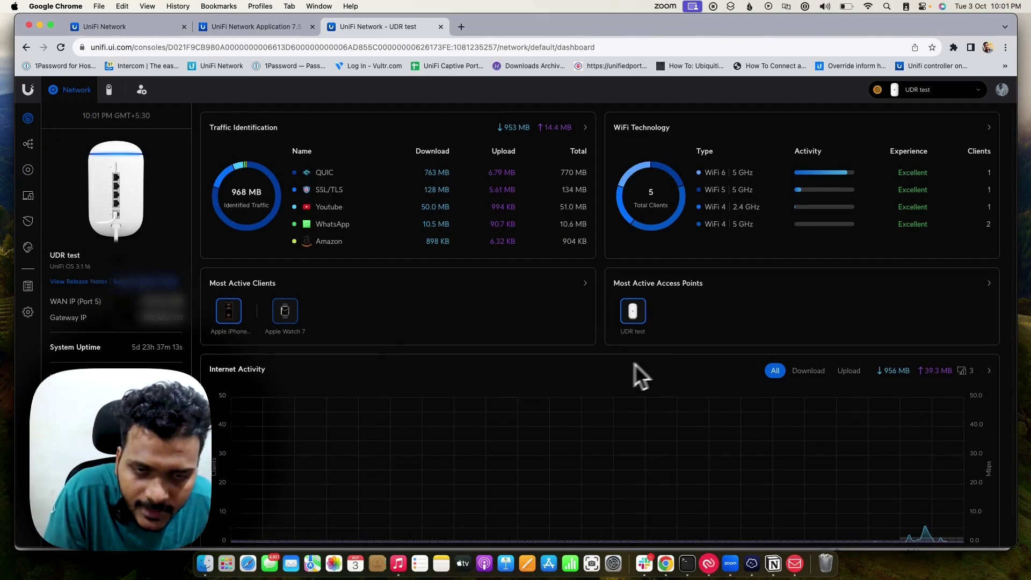